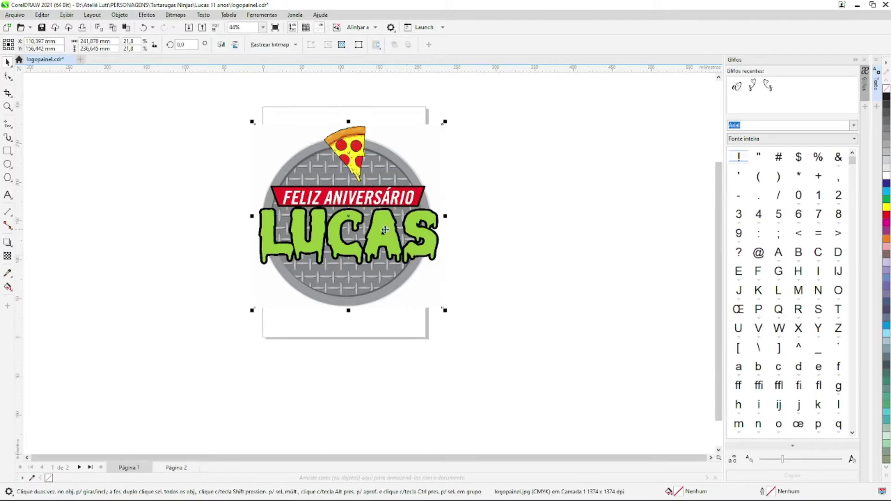
drag(385, 229, 388, 231)
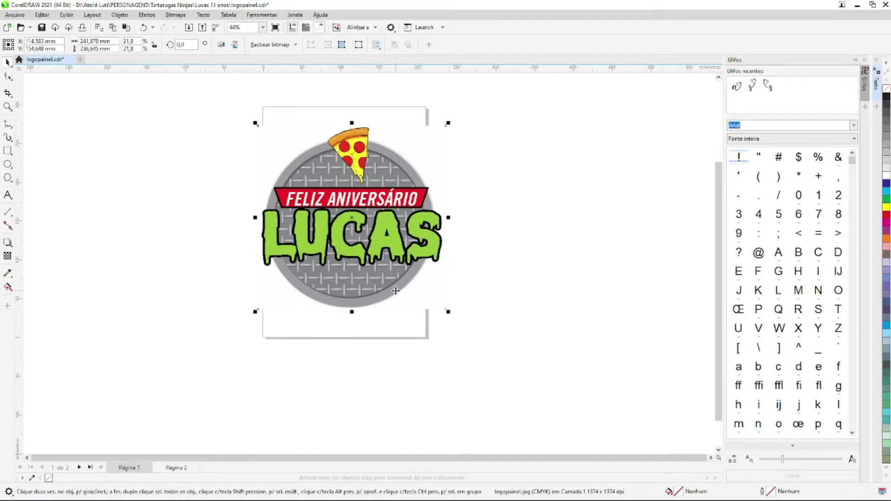
click(200, 150)
scroll(201, 150, up, 3)
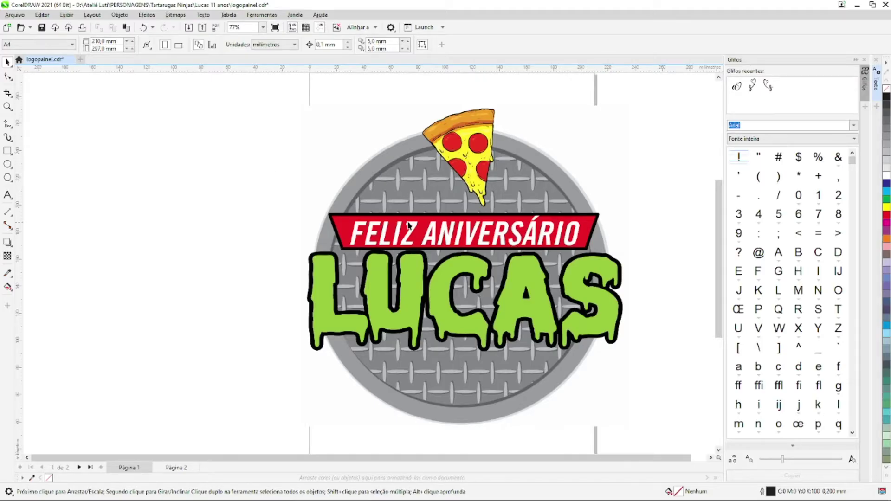
scroll(408, 225, down, 2)
scroll(589, 173, up, 2)
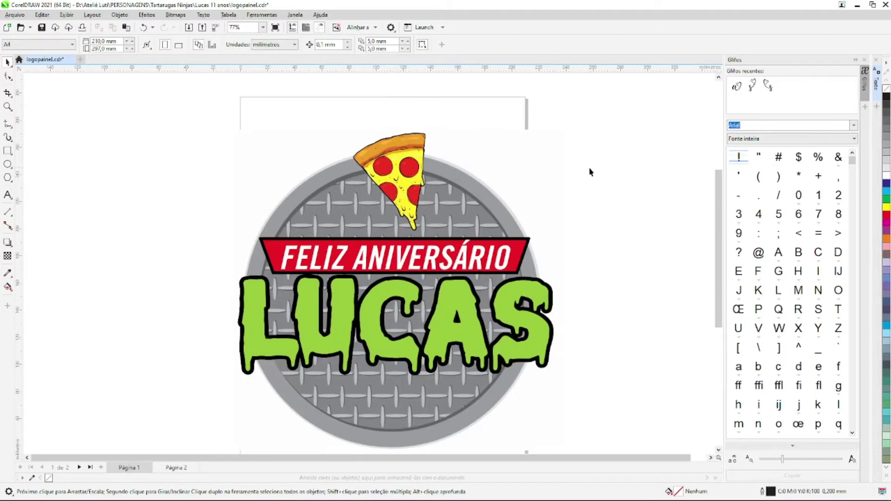
scroll(563, 192, down, 2)
scroll(602, 237, up, 1)
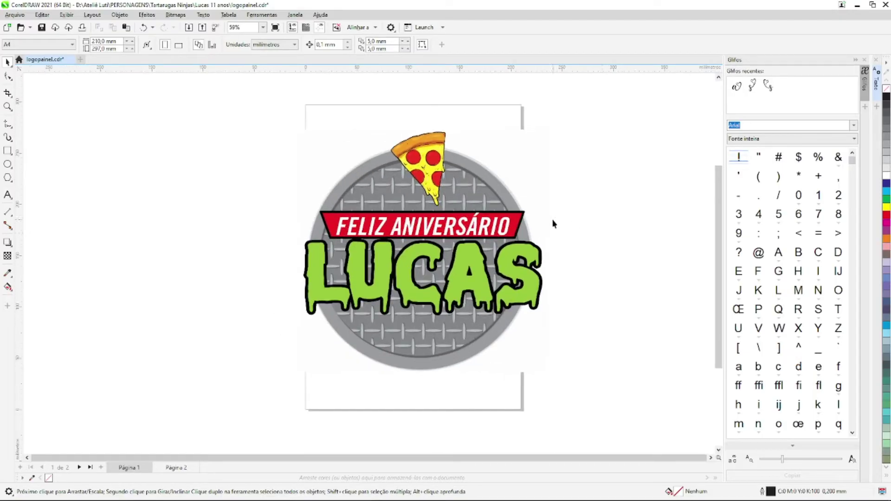
Move the birthday logo around over the A4 page to compare its size with the sheet.
drag(428, 234, 439, 189)
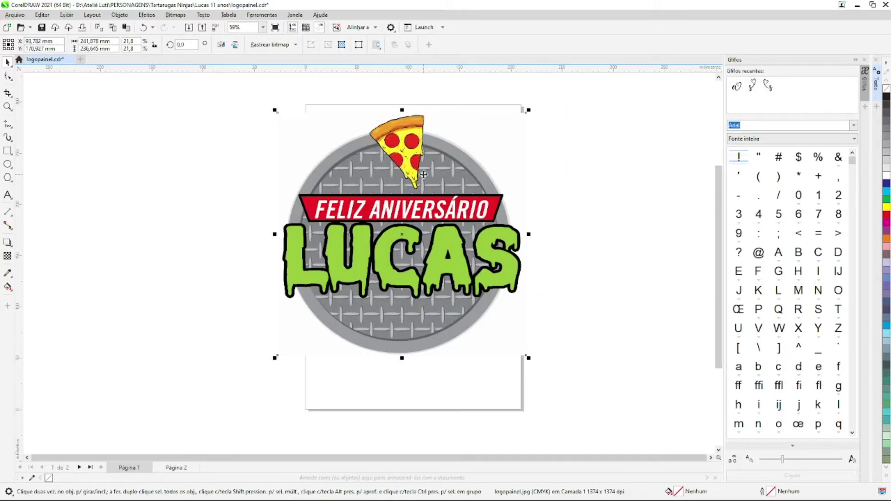
drag(441, 172, 514, 207)
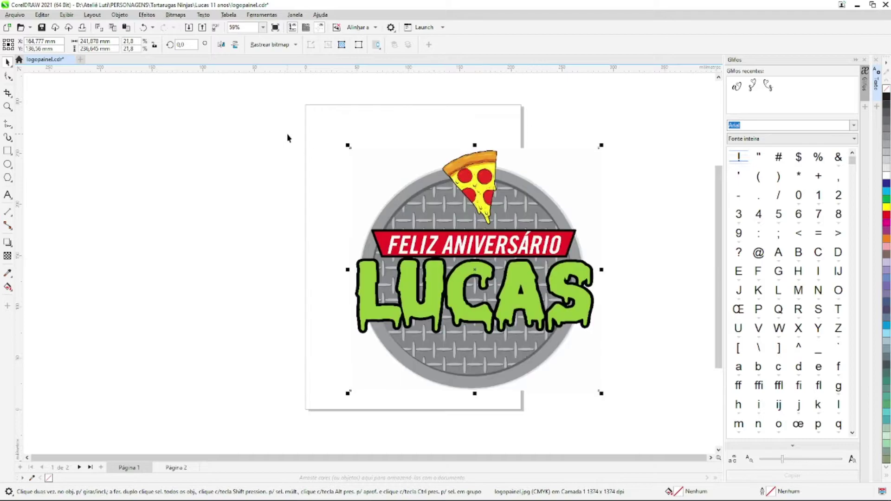
click(287, 138)
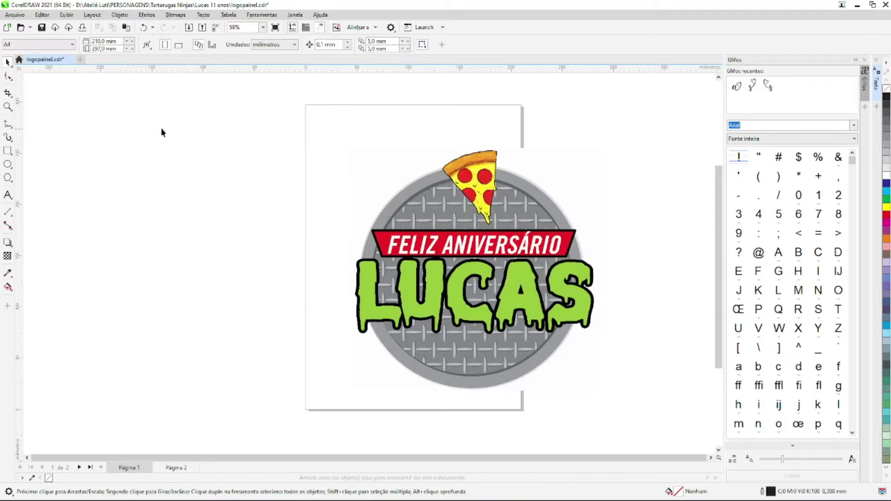
click(37, 44)
click(44, 61)
drag(528, 289, 402, 265)
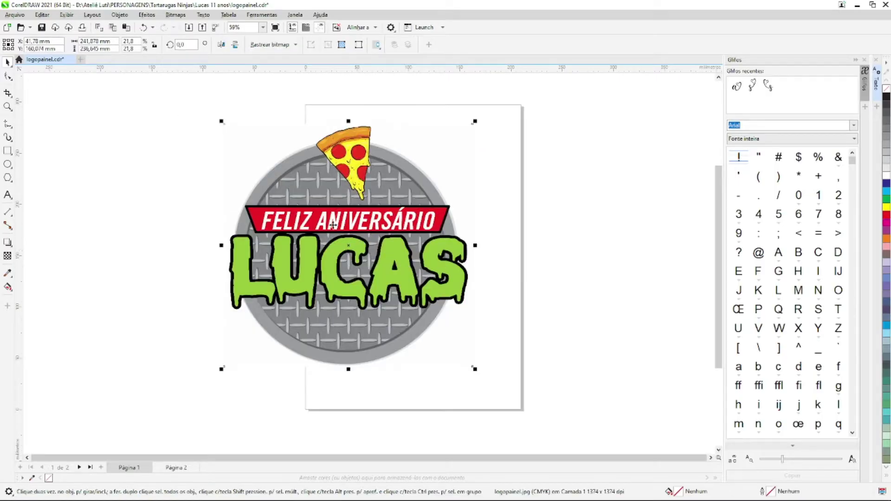
drag(333, 225, 381, 247)
scroll(380, 241, down, 4)
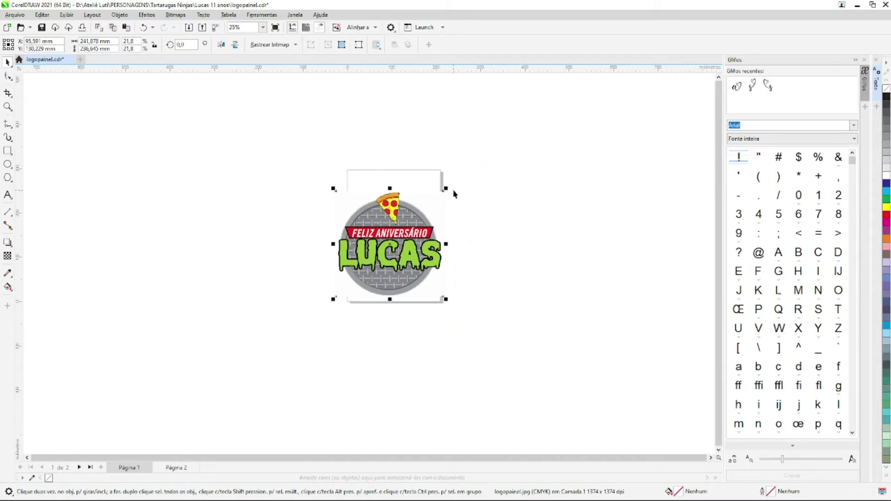
Enlarge the logo proportionally to about 514 mm wide and shrink it back to about 297 mm wide.
drag(442, 191, 457, 177)
click(457, 177)
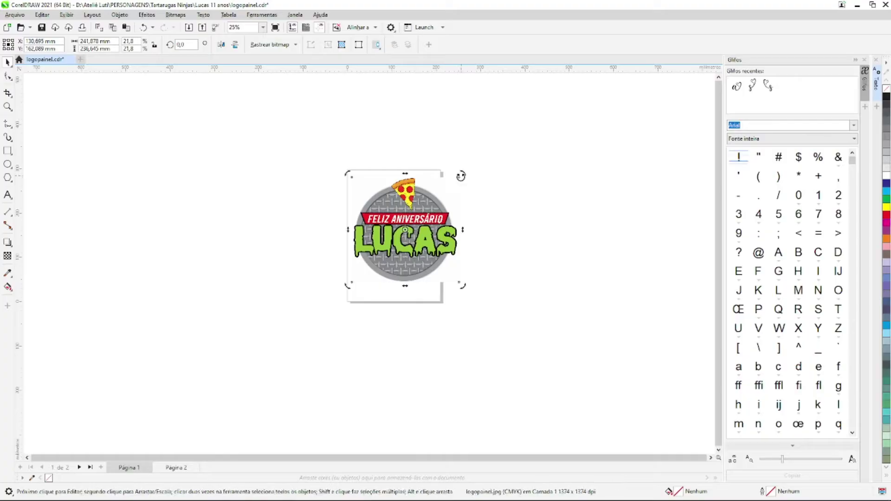
click(462, 176)
drag(463, 175, 585, 102)
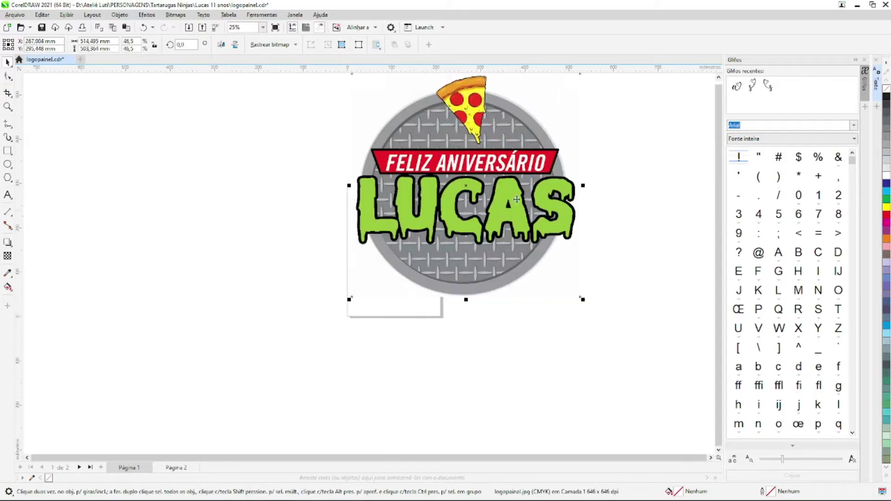
drag(517, 199, 470, 269)
drag(537, 135, 402, 277)
click(534, 147)
scroll(429, 295, up, 2)
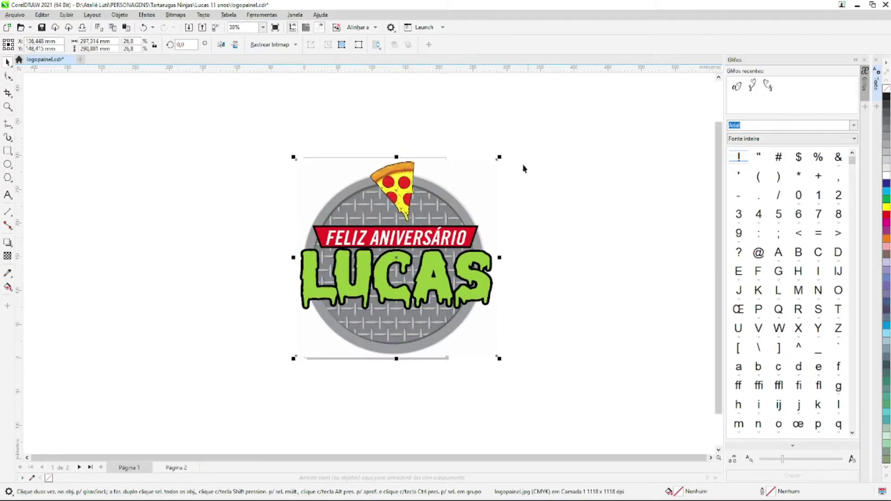
Shrink the logo to about 264 mm wide and try different positions over the page.
drag(499, 157, 476, 175)
drag(409, 234, 423, 214)
scroll(414, 259, up, 2)
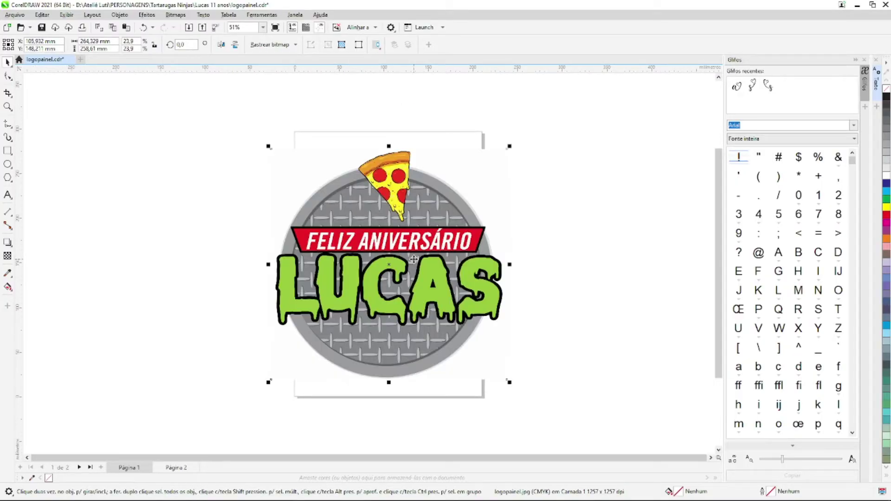
drag(414, 259, 365, 263)
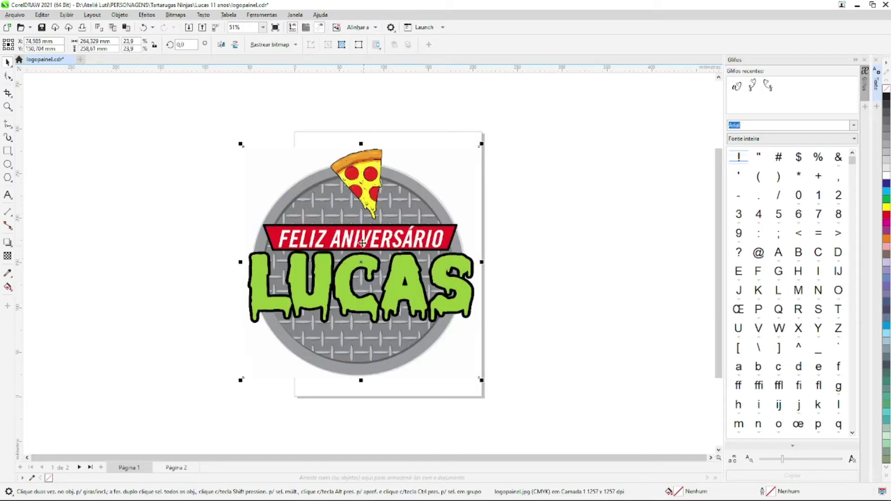
key(ctrl+z)
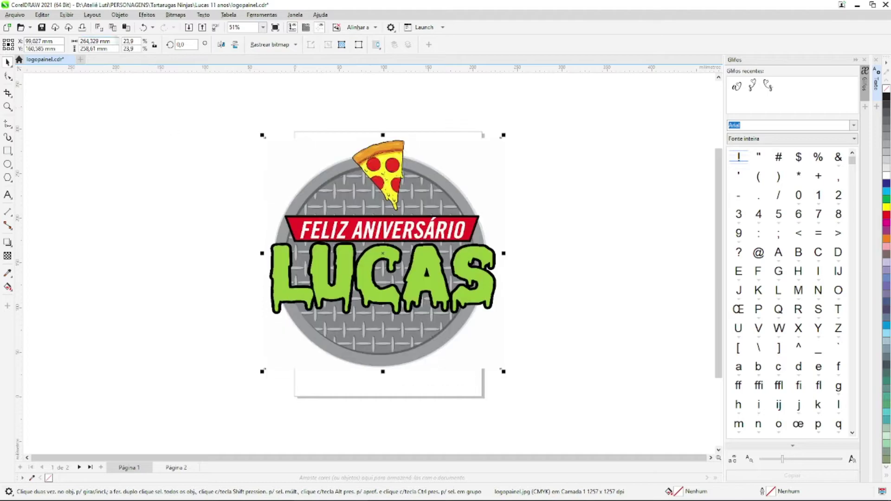
Scale the logo proportionally to a width of 1000 mm.
drag(110, 40, 82, 41)
click(154, 44)
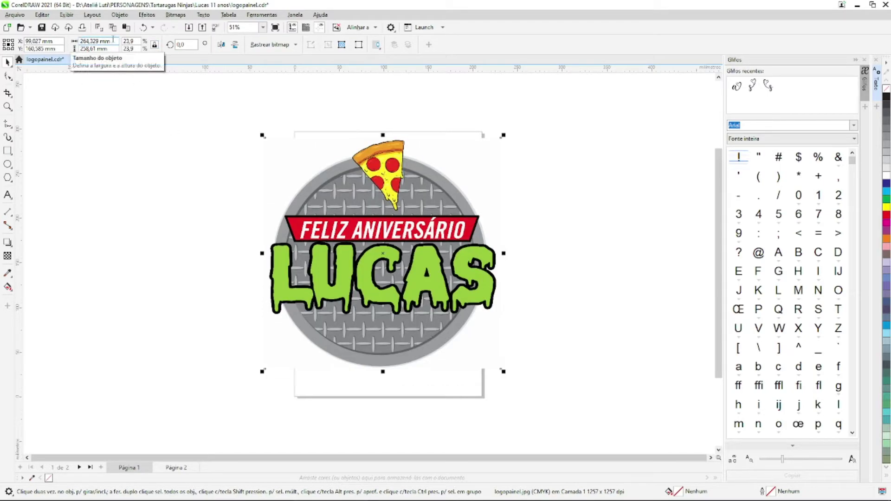
drag(113, 41, 78, 41)
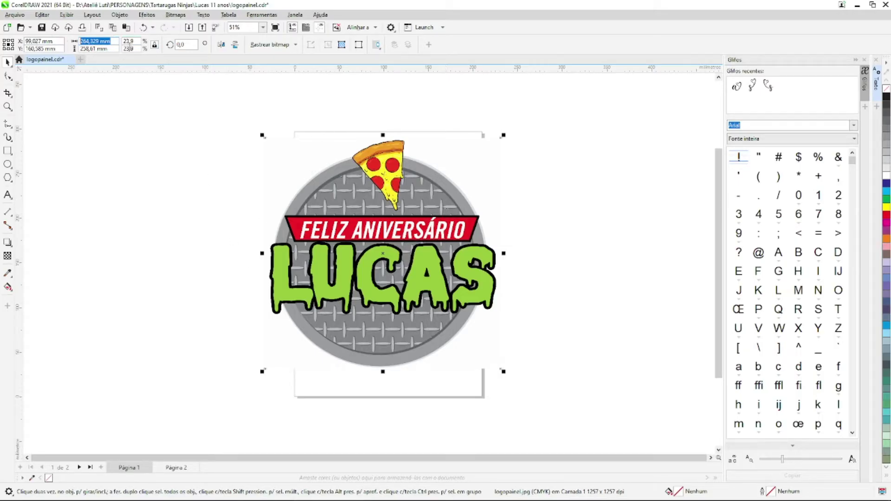
text(1.00)
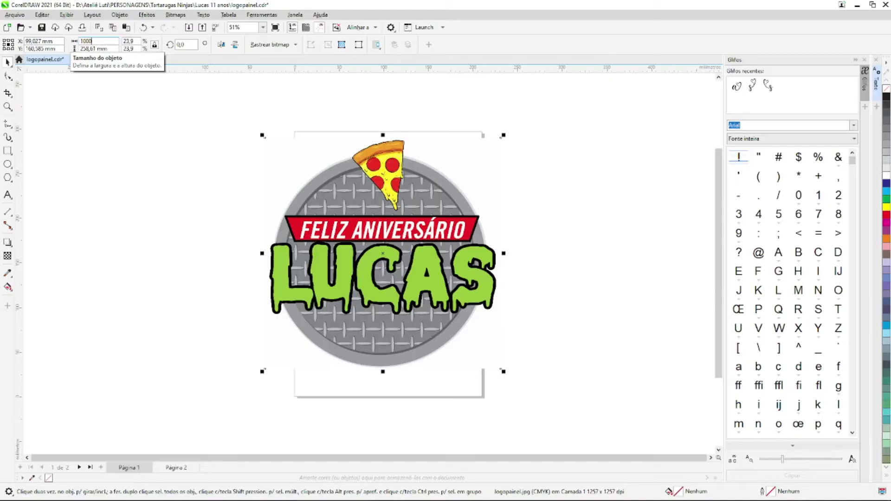
text(0)
key(Return)
scroll(367, 168, down, 4)
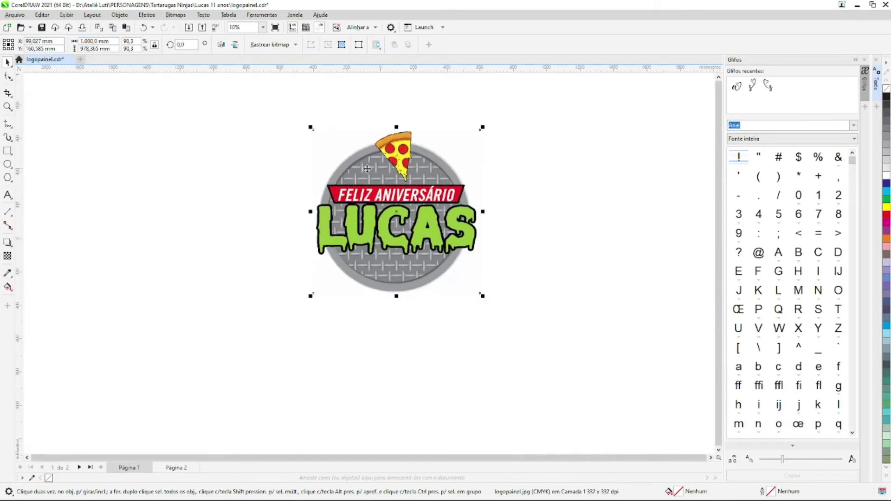
Move the enlarged logo off the page and beside it to compare its dimensions with the A4 sheet.
drag(375, 201, 247, 224)
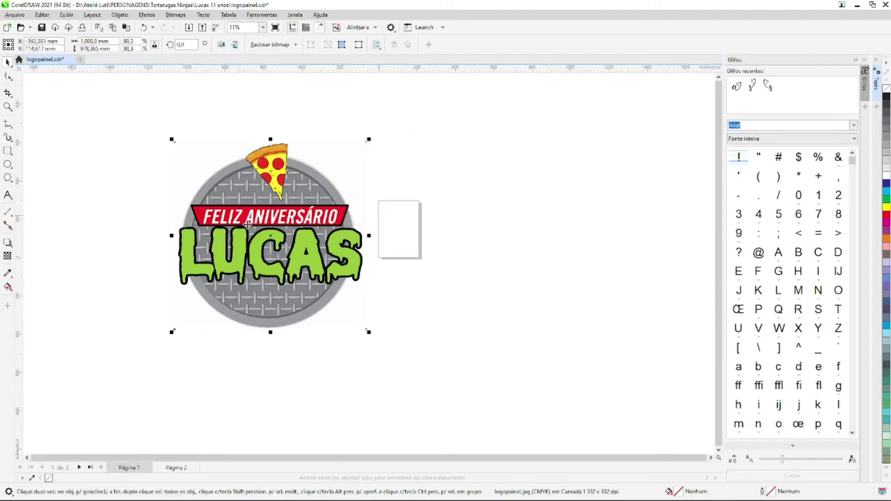
click(423, 216)
mouse_move(223, 186)
mouse_down()
mouse_move(318, 172)
mouse_move(372, 233)
mouse_move(216, 172)
mouse_up()
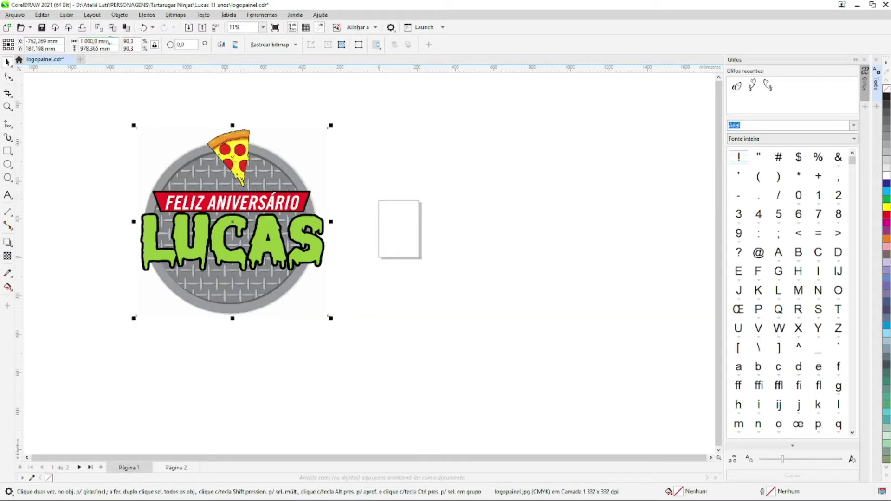
click(107, 41)
click(114, 49)
text(1)
Center the enlarged logo on the page.
click(283, 236)
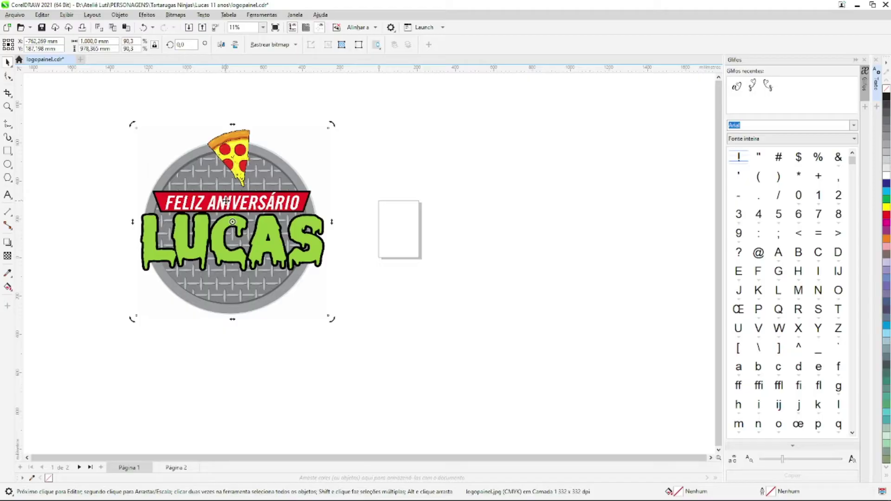
key(p)
scroll(374, 160, up, 1)
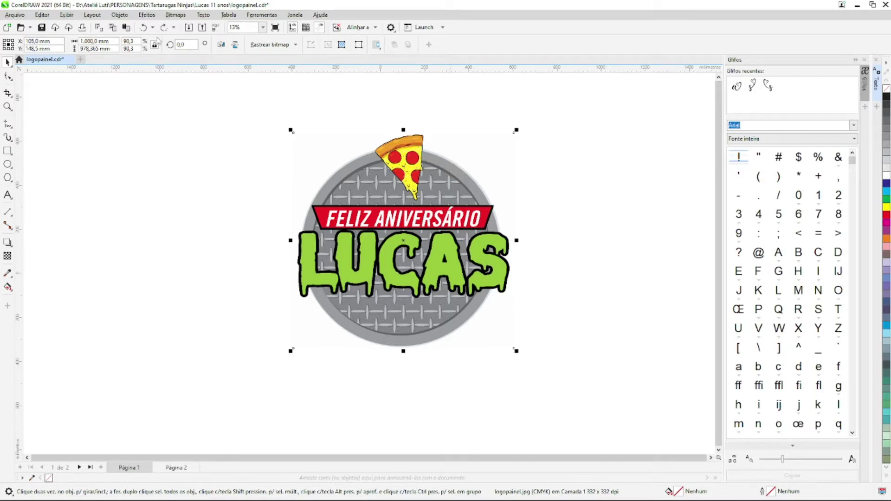
Open the print settings and enable tiled pages in the print layout.
click(15, 14)
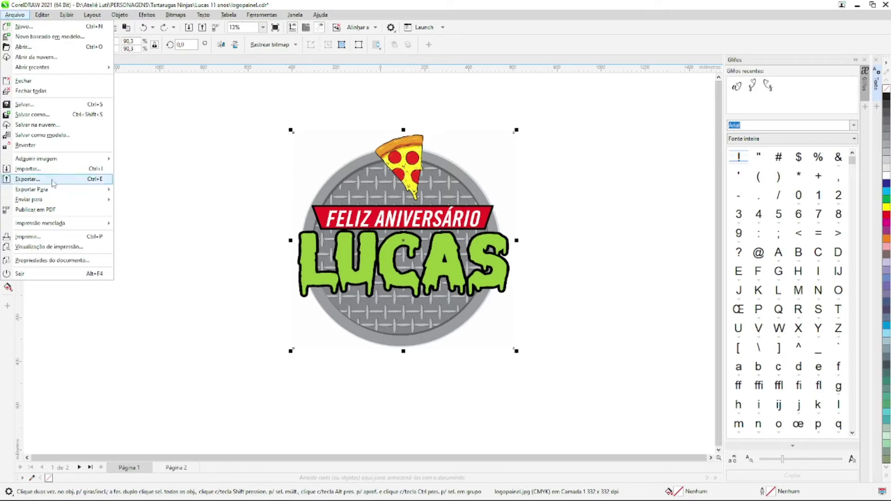
click(47, 236)
drag(542, 143, 464, 147)
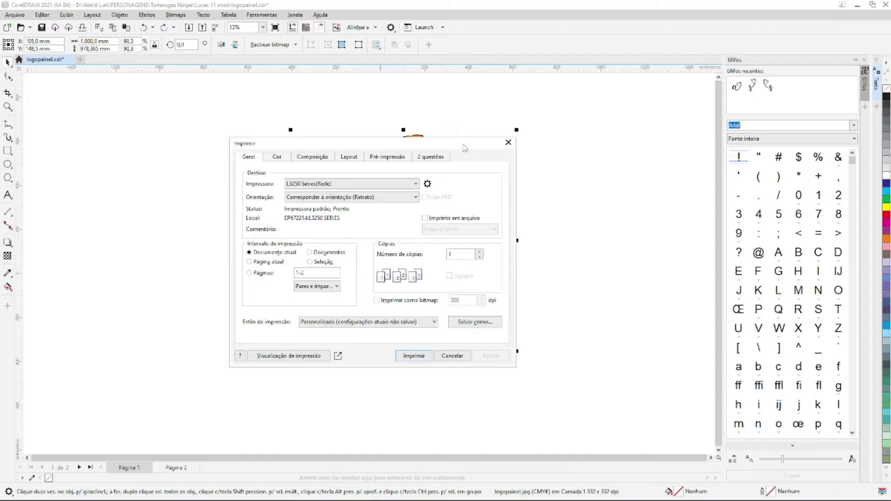
drag(478, 142, 458, 131)
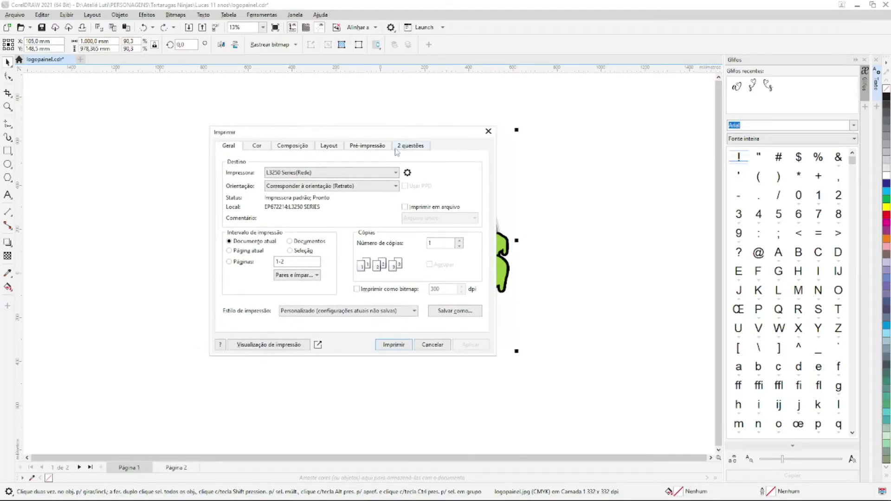
click(328, 147)
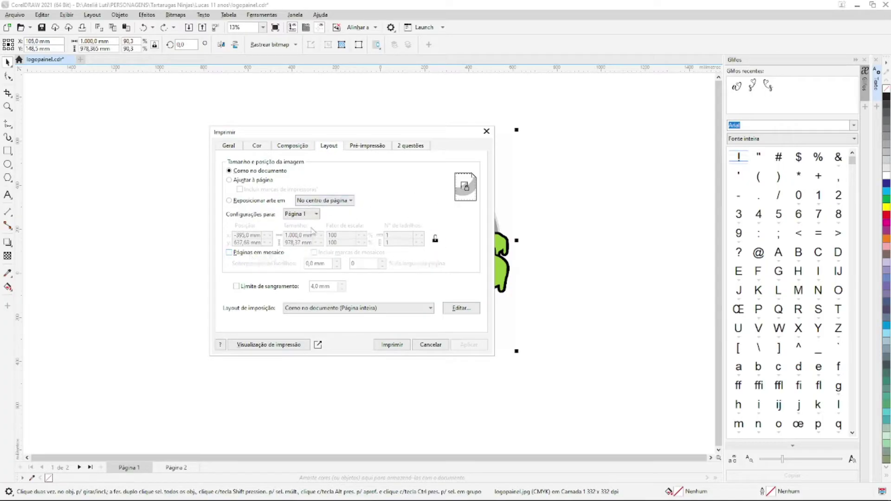
click(250, 258)
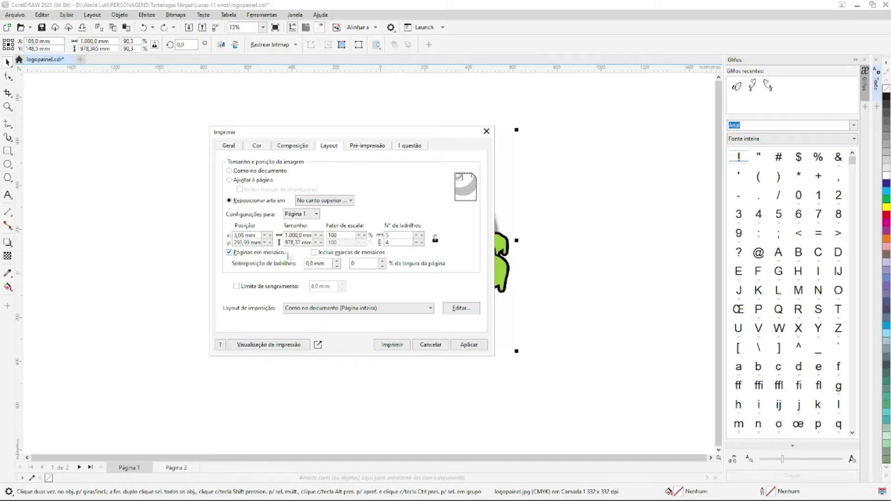
click(268, 253)
click(259, 253)
Review the image size and number of tiles, and open the print preview of the tiled logo.
drag(302, 235, 278, 238)
click(404, 235)
click(297, 234)
click(263, 346)
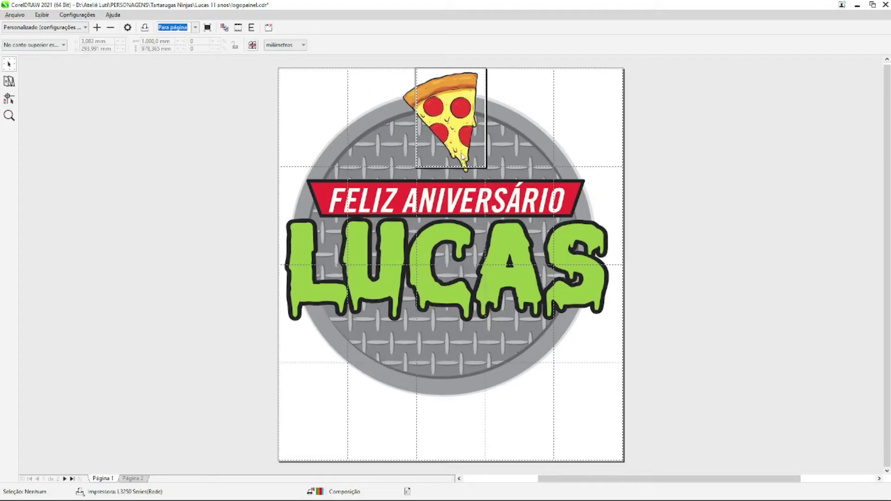
Reposition the logo on the tile grid in the print preview to about X 317 mm, Y 857 mm and inspect the outer tiles.
click(466, 121)
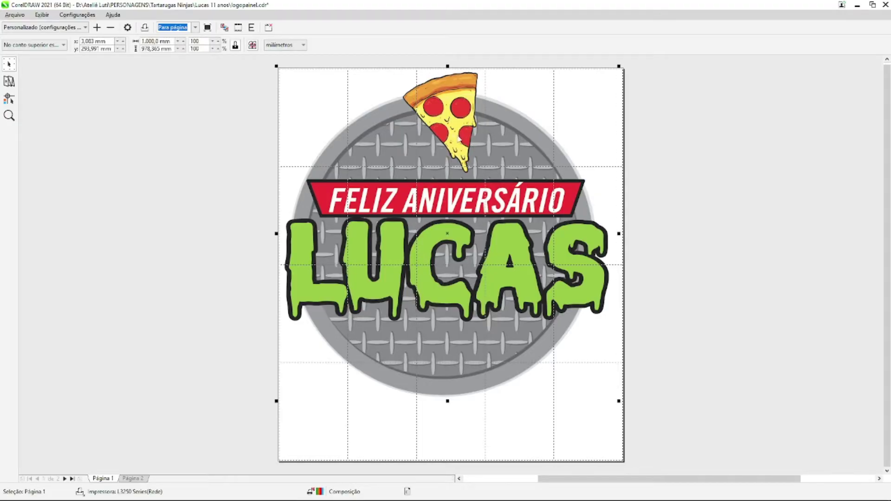
drag(459, 138, 466, 171)
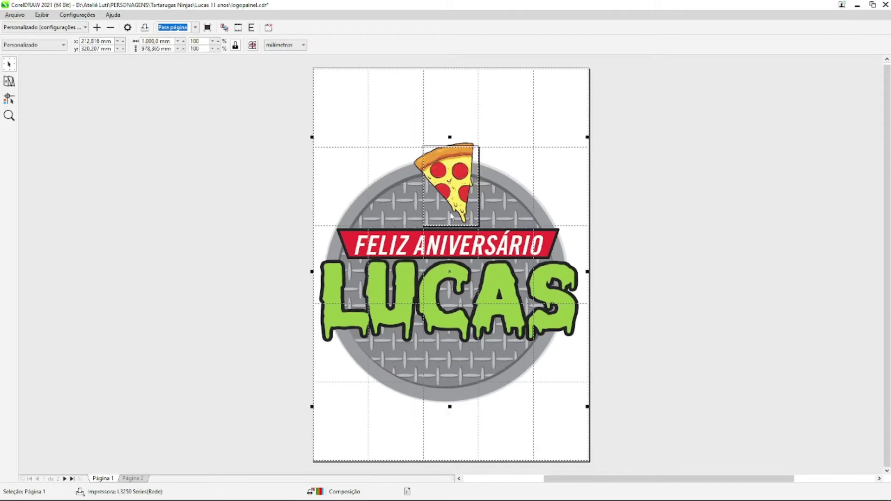
drag(450, 215, 450, 161)
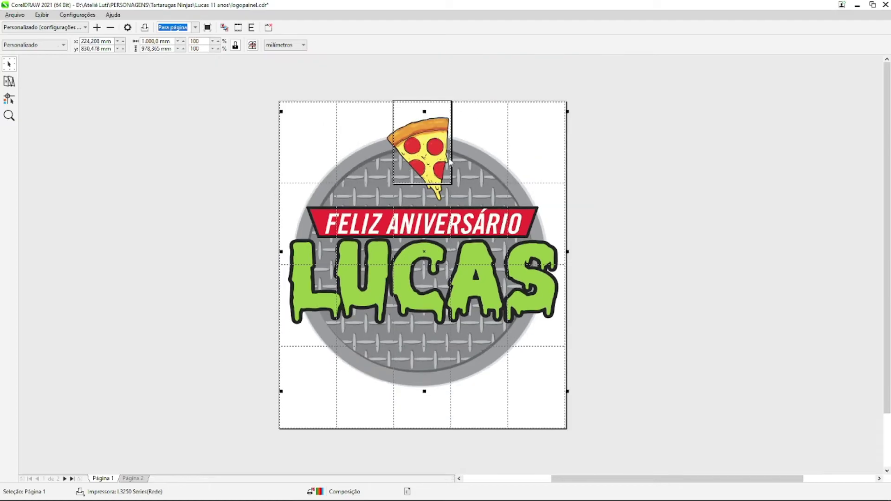
drag(403, 206, 434, 210)
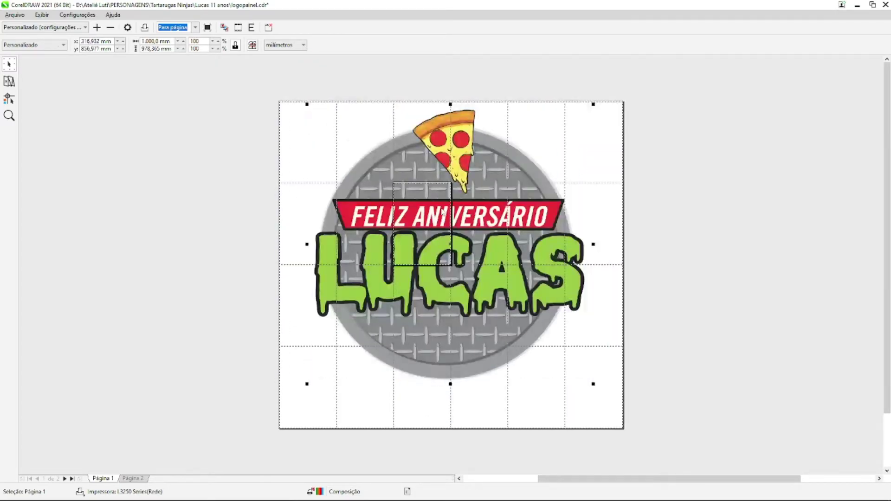
drag(646, 122, 599, 342)
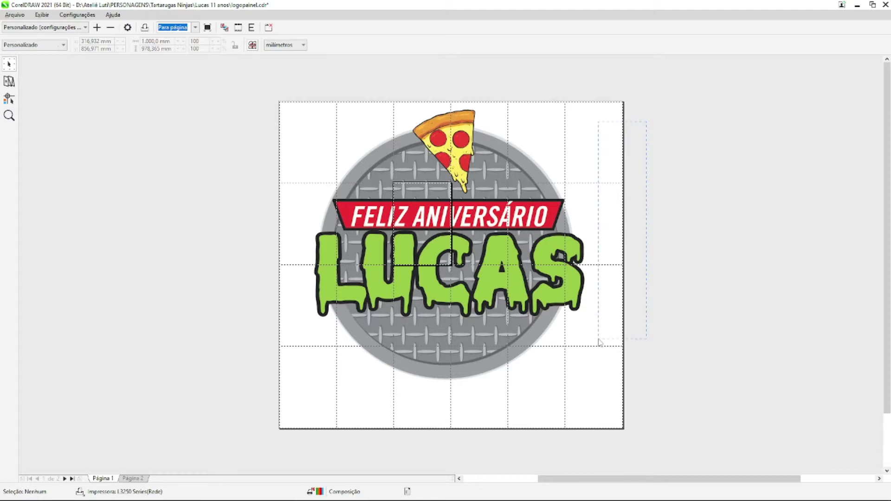
drag(282, 395, 719, 400)
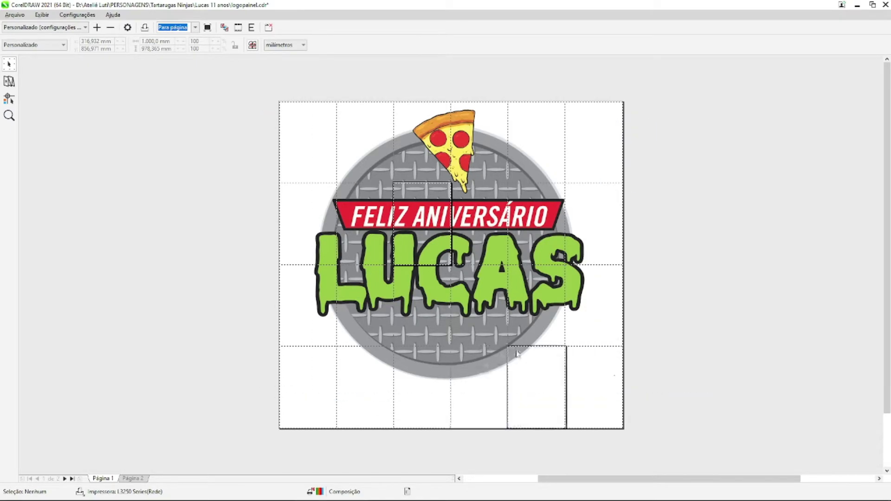
Examine the lowest row of tiles in the print preview to see how the logo's lower edge falls across the sheets.
click(526, 390)
scroll(526, 389, up, 1)
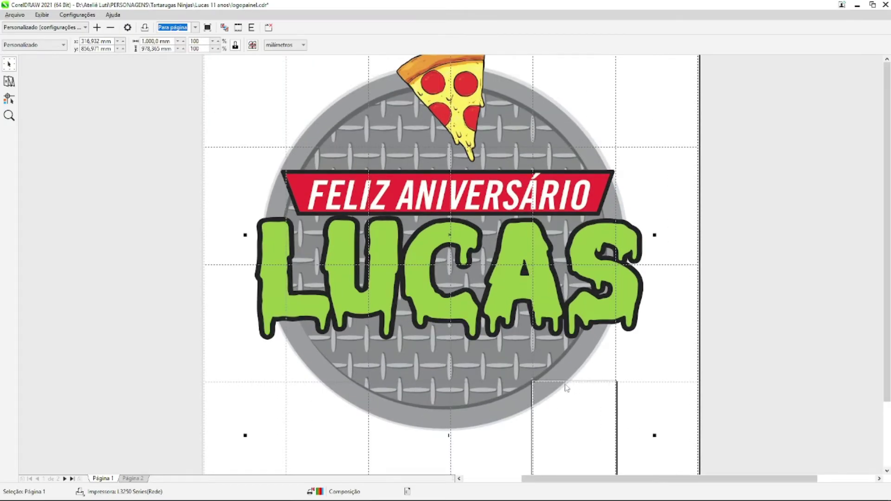
scroll(565, 392, down, 2)
scroll(586, 392, up, 2)
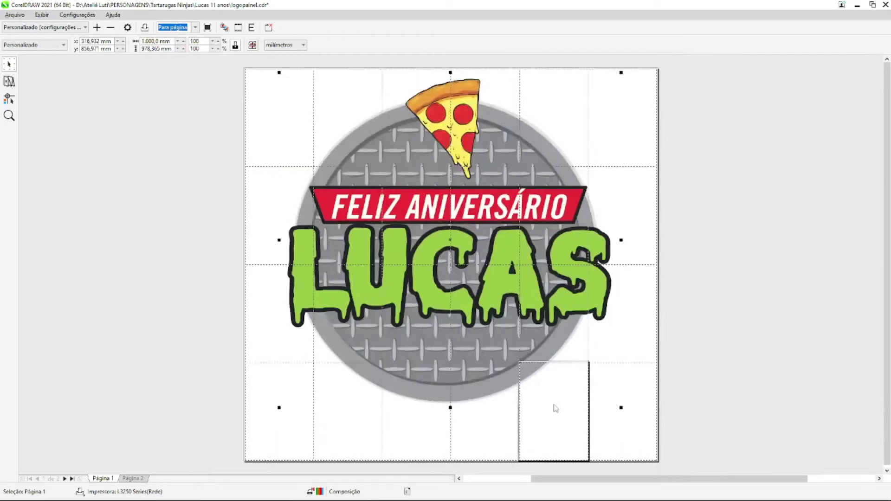
scroll(575, 403, down, 2)
scroll(571, 438, up, 1)
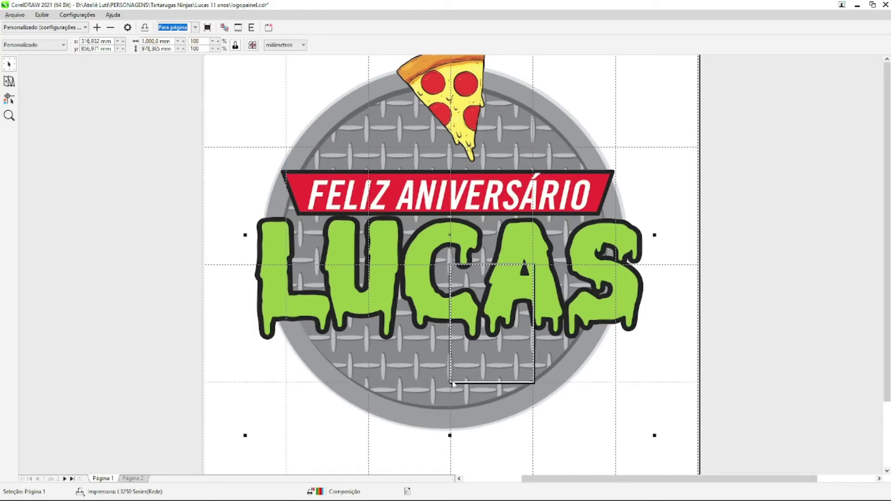
scroll(505, 343, down, 1)
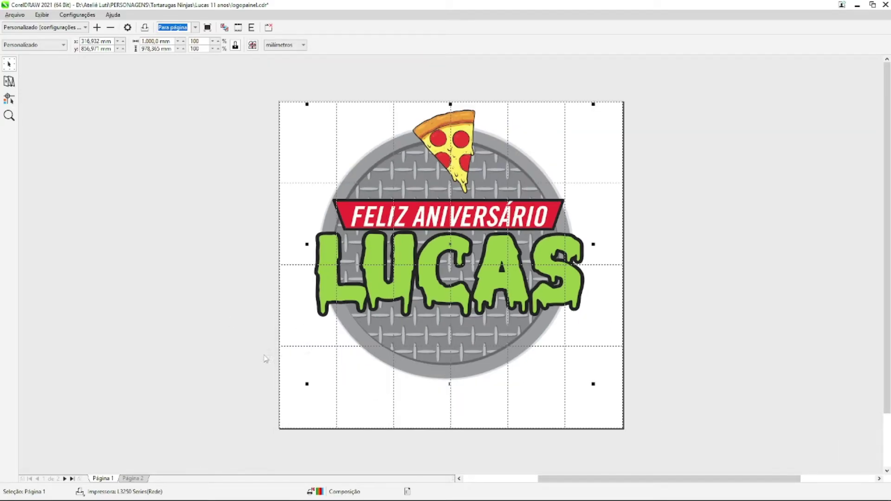
drag(261, 354, 673, 431)
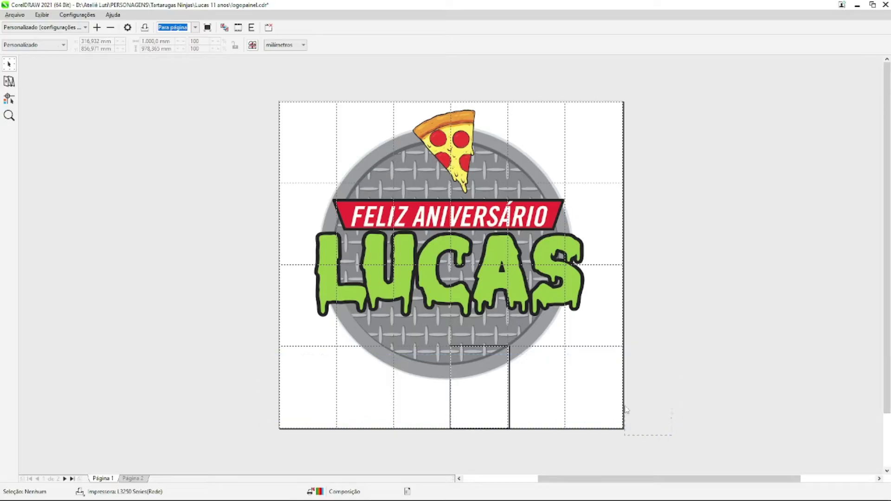
drag(267, 342, 244, 351)
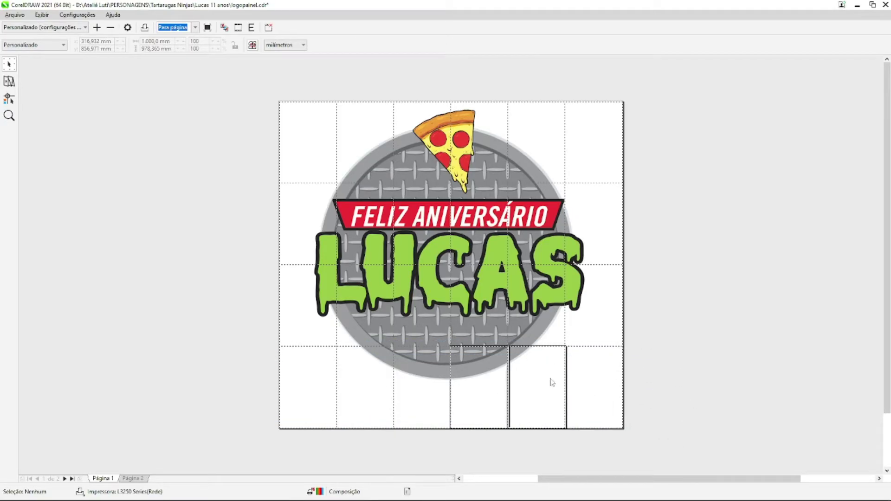
click(543, 367)
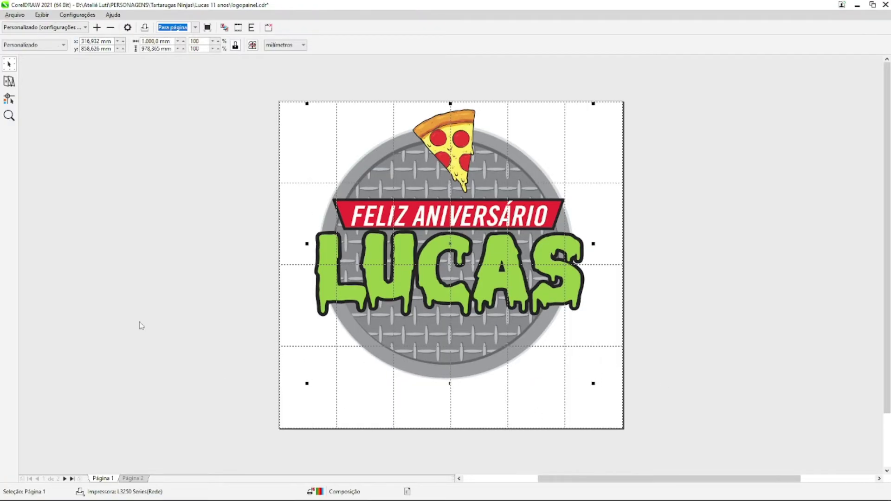
click(604, 363)
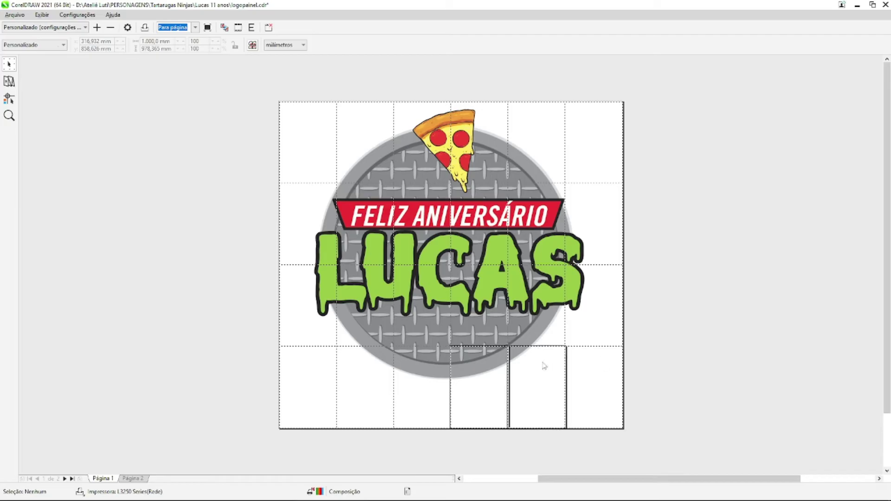
click(543, 364)
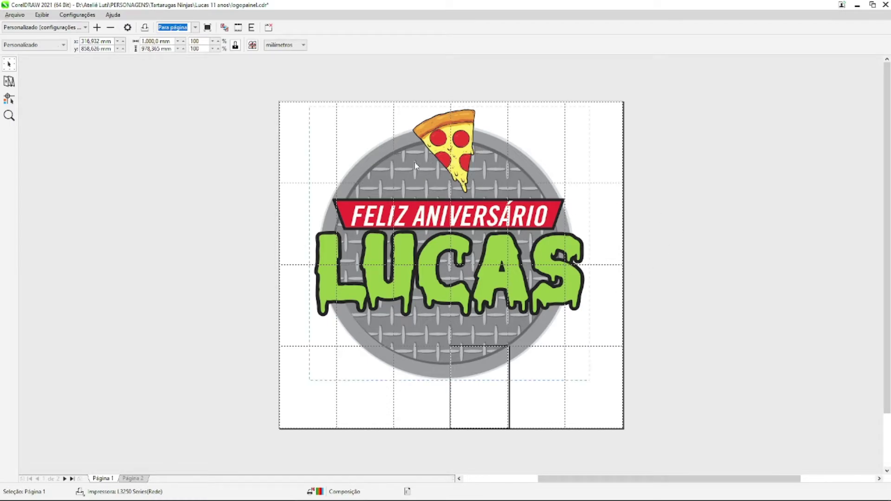
Move the logo on the tile grid to about X -172 mm, Y 844 mm and scale it to about 966 mm wide.
drag(419, 176, 457, 193)
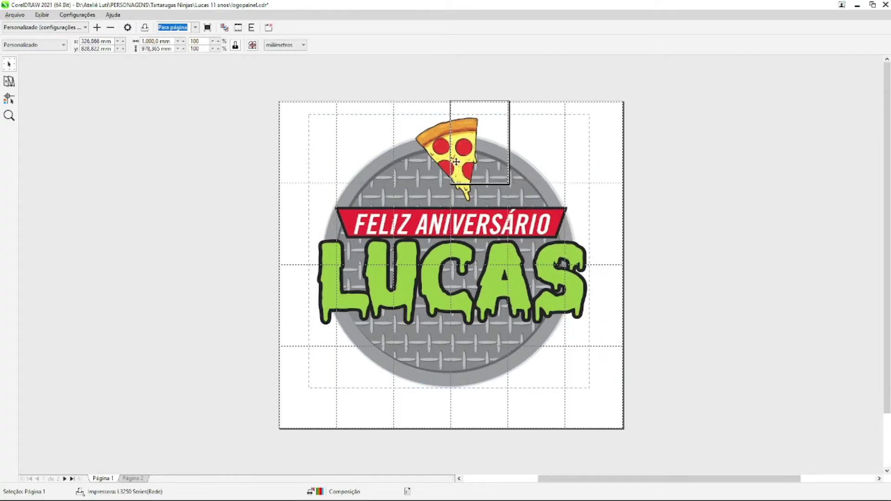
drag(425, 152, 342, 154)
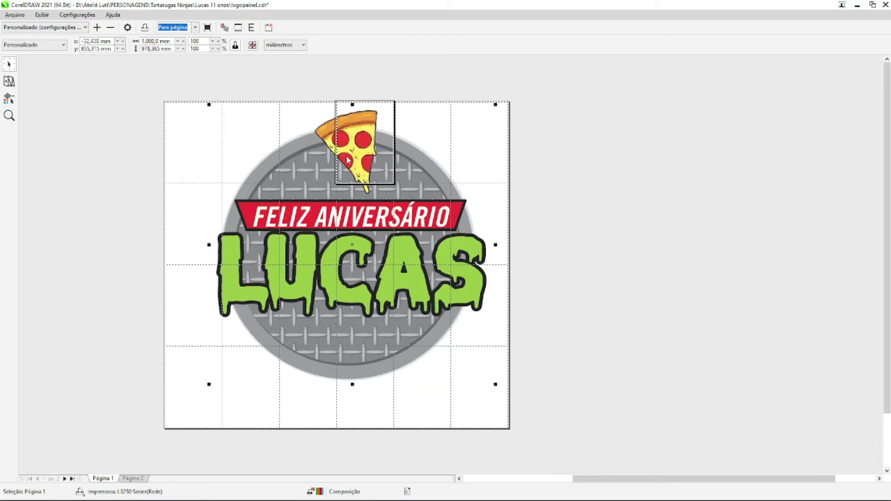
drag(495, 384, 468, 355)
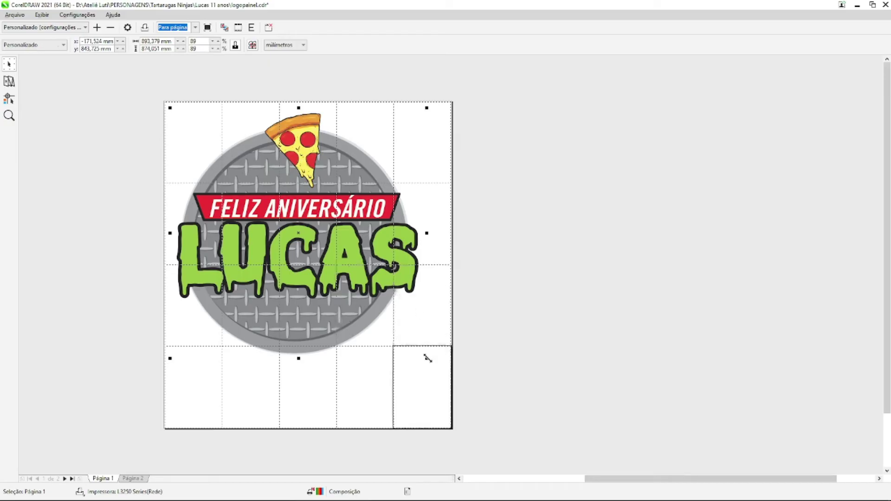
drag(427, 359, 447, 378)
click(509, 277)
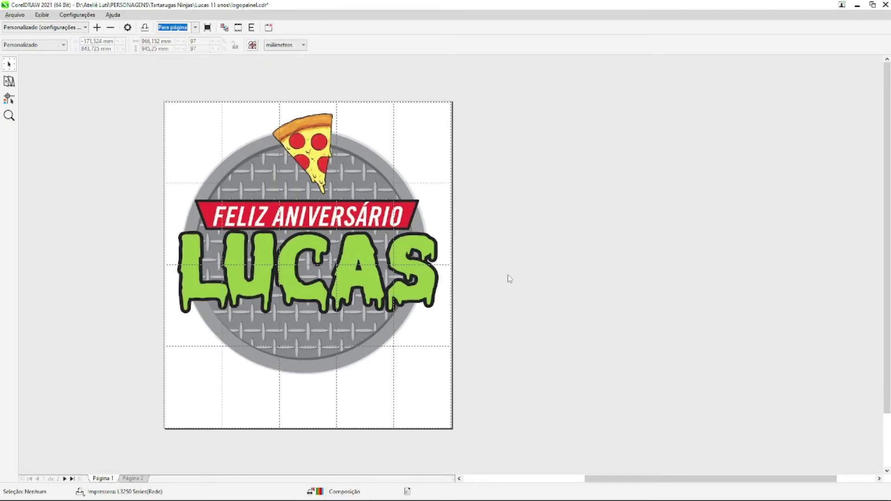
Fit the logo to five tiles across by resizing it to about 983 mm wide at about X -180 mm, Y 864 mm.
click(306, 194)
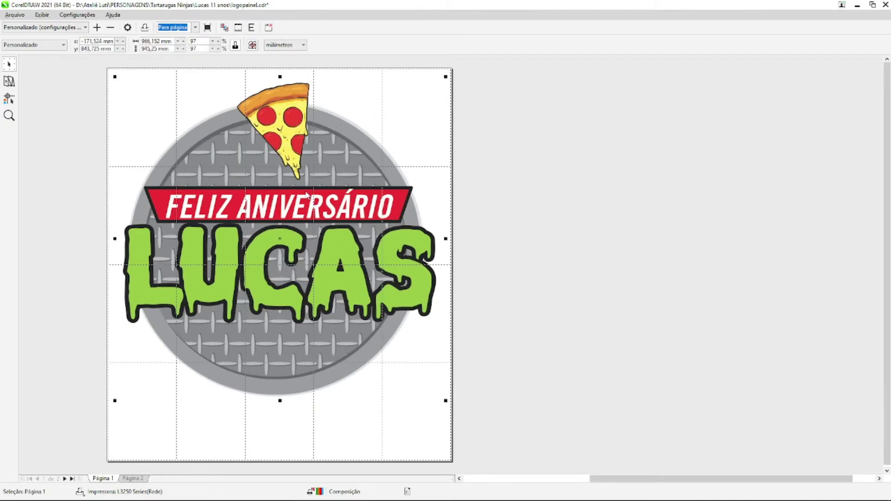
drag(166, 41, 140, 42)
drag(439, 387, 454, 409)
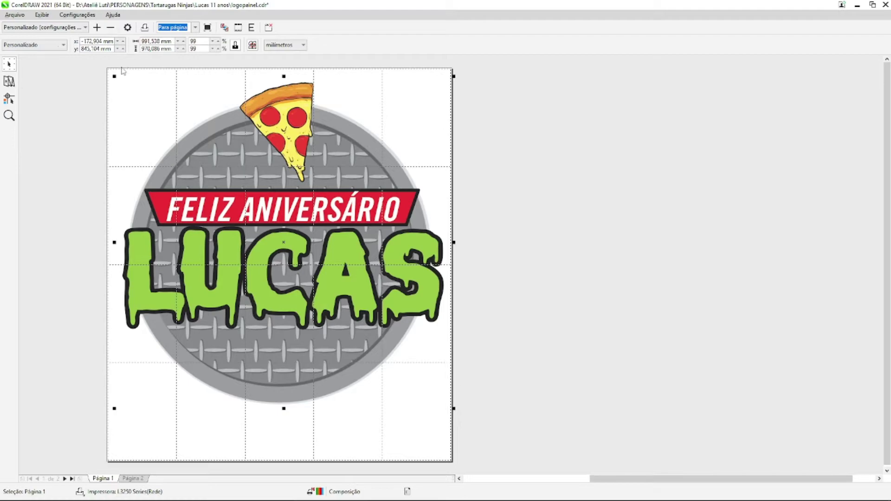
drag(114, 77, 107, 70)
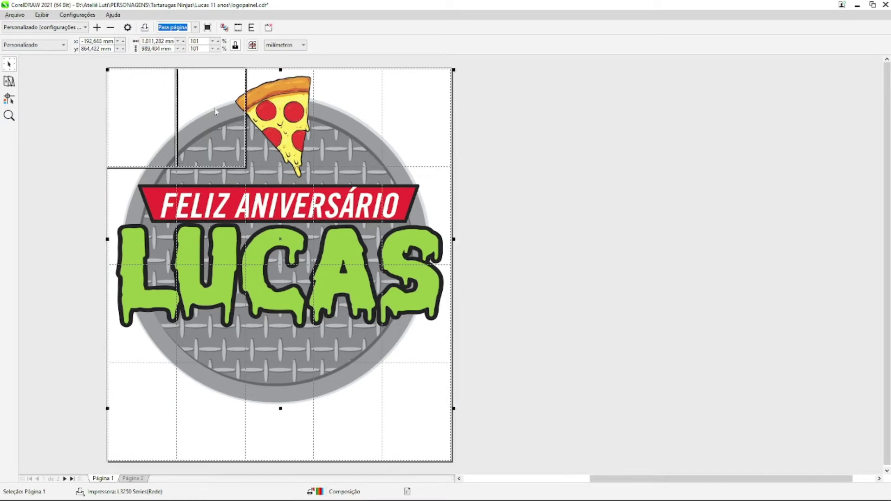
drag(400, 121, 403, 121)
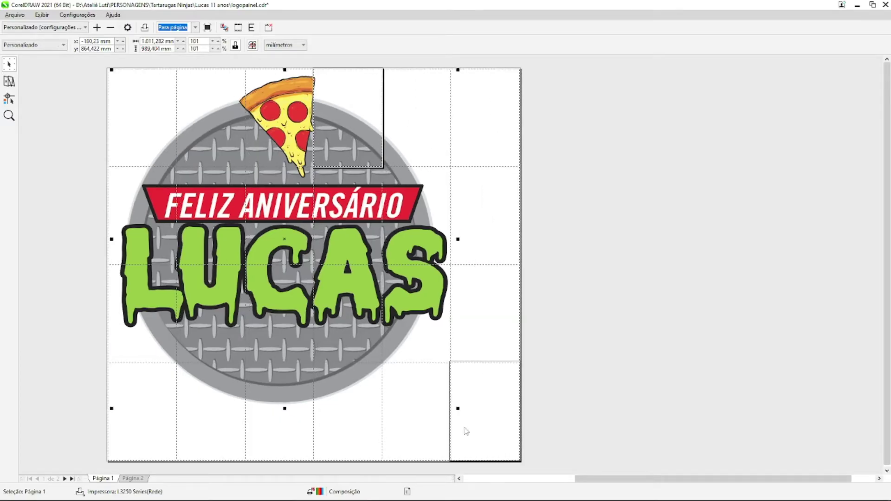
drag(458, 408, 447, 398)
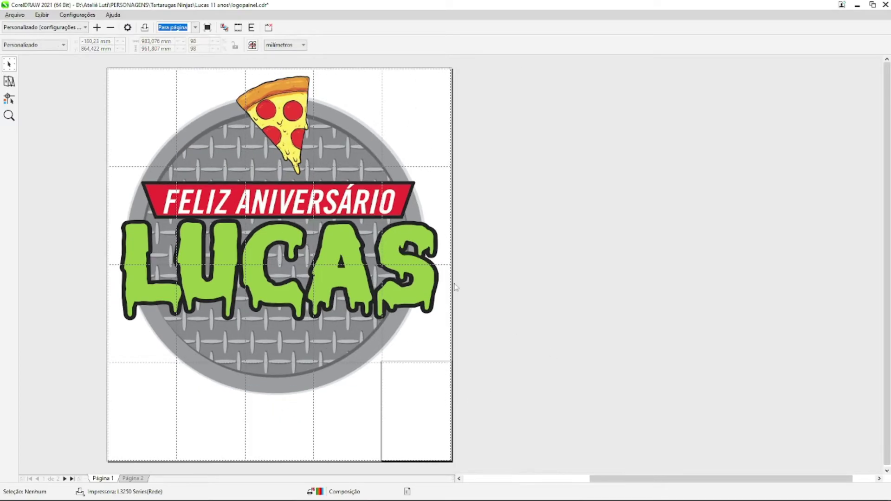
Examine the uppermost and lowest tile rows of the resized logo in the print preview.
drag(74, 89, 207, 93)
drag(532, 143, 538, 163)
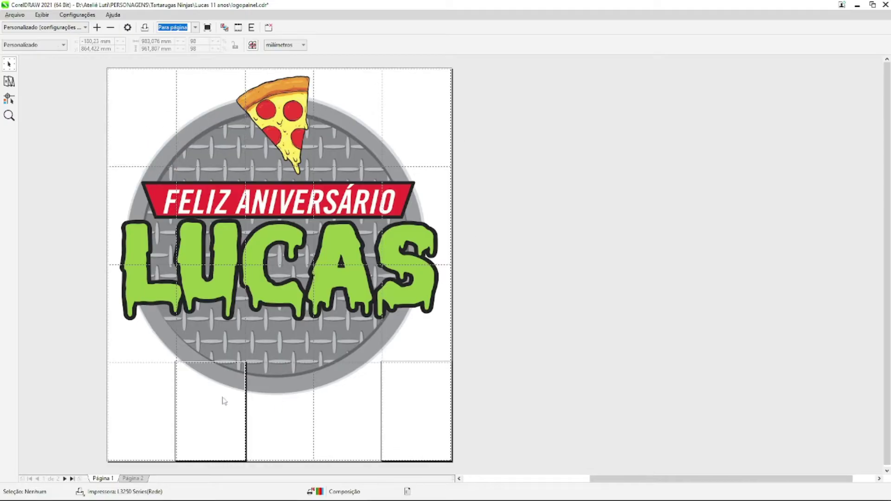
drag(90, 370, 451, 394)
drag(526, 403, 533, 305)
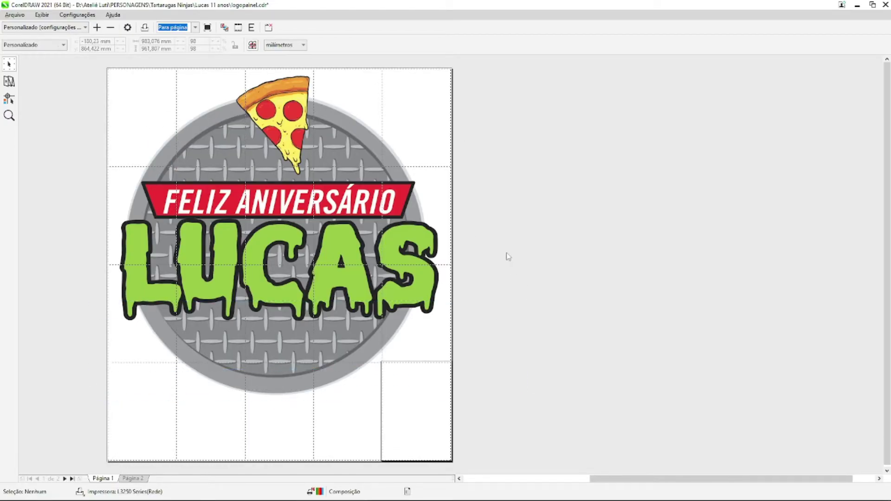
click(424, 128)
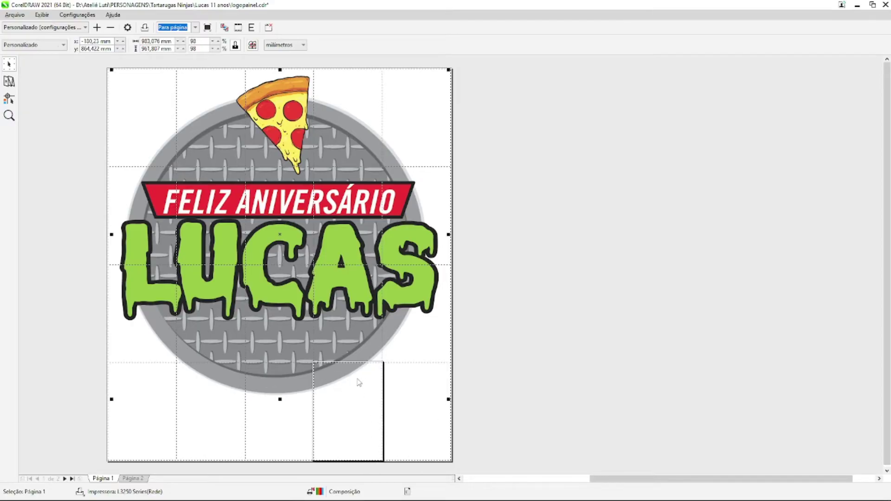
click(484, 330)
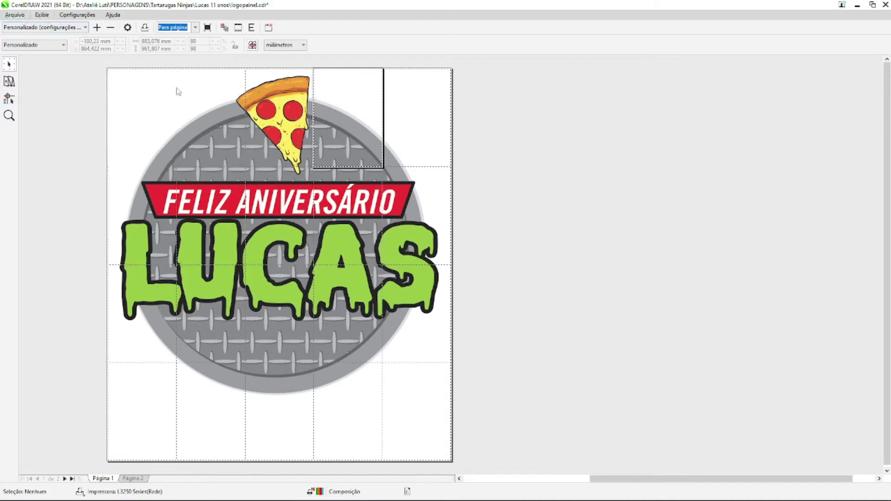
drag(79, 90, 483, 375)
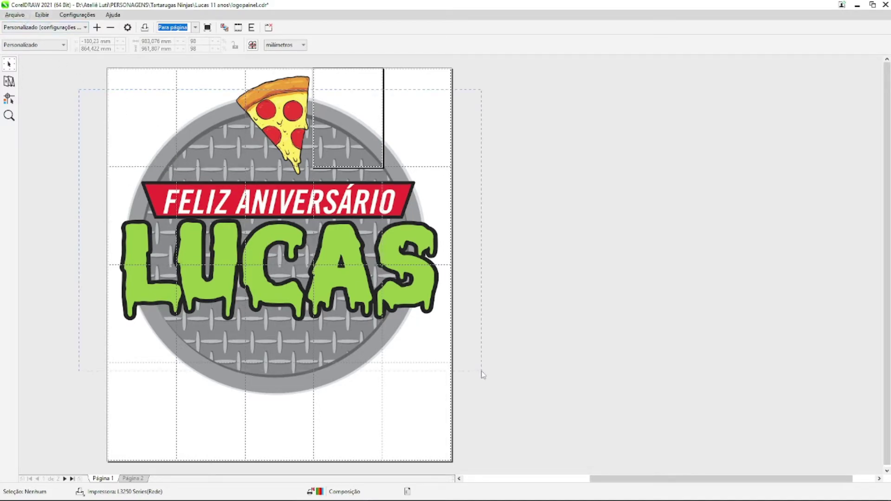
Close the print preview and check the available printers in the general print settings, keeping L3250 Series(Rede).
click(22, 15)
click(77, 89)
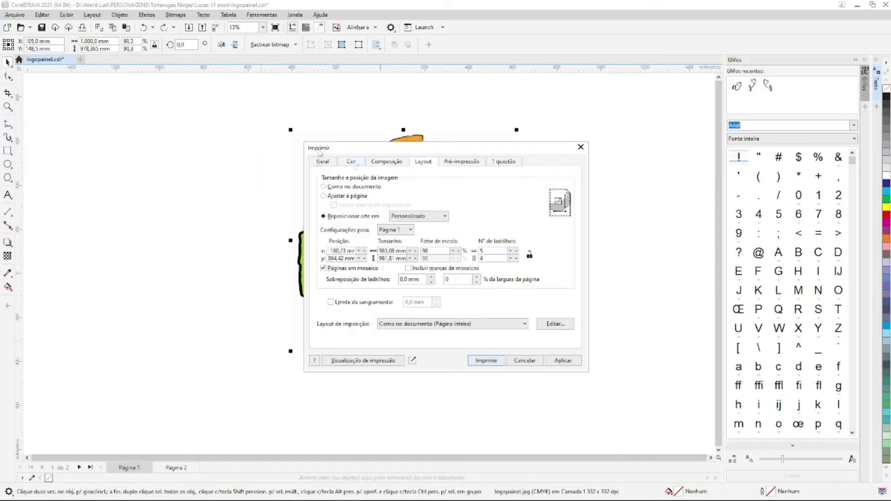
click(337, 162)
click(412, 188)
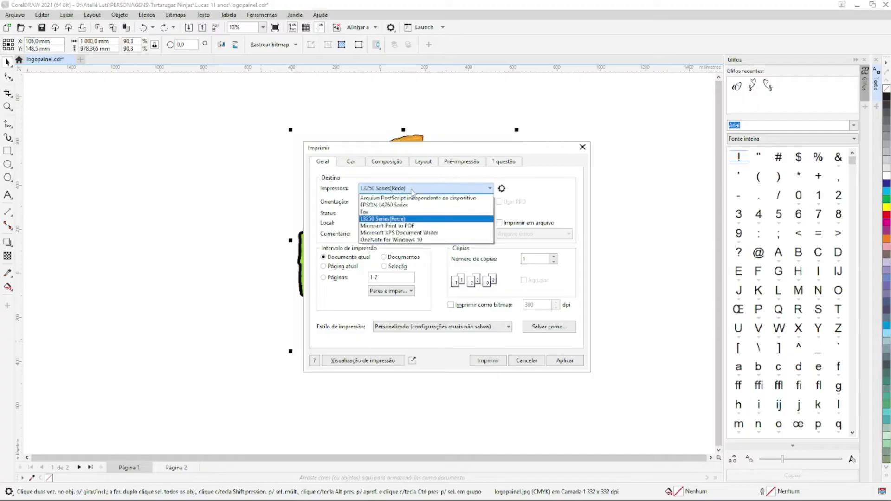
click(413, 193)
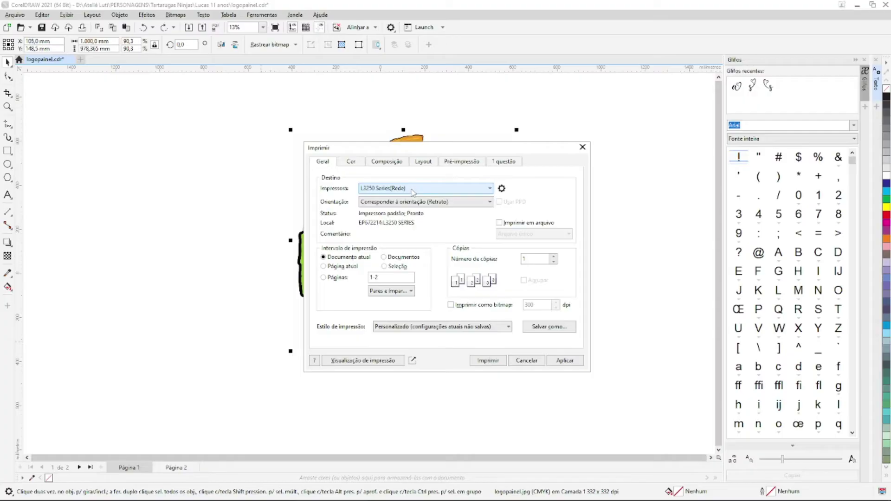
Review the paper type and quality options in the printer's properties, and close them without changes.
click(502, 188)
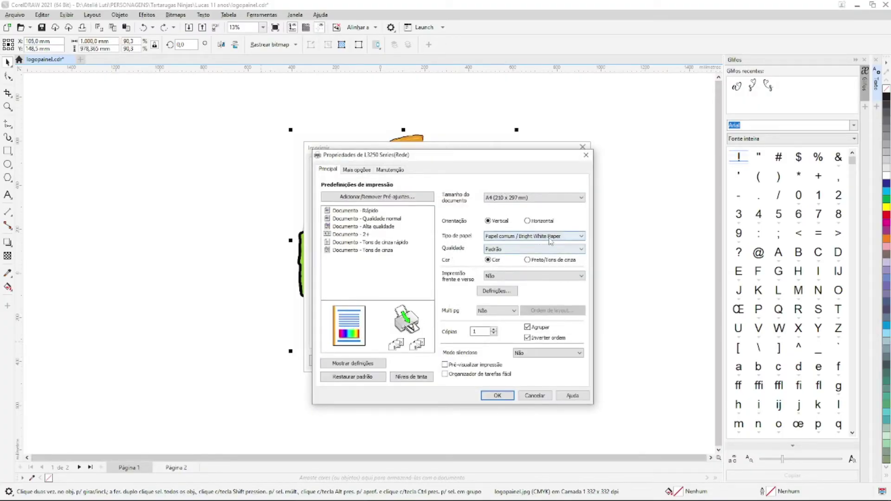
click(534, 235)
click(533, 243)
click(534, 249)
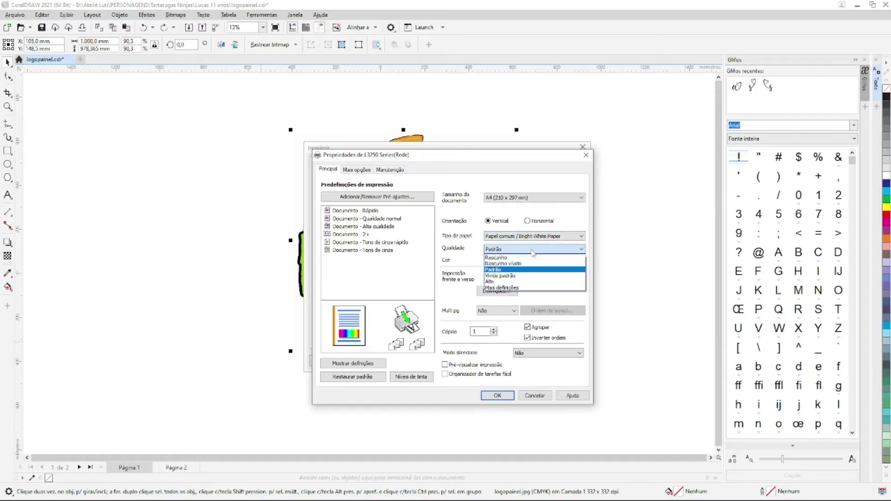
click(533, 250)
click(533, 249)
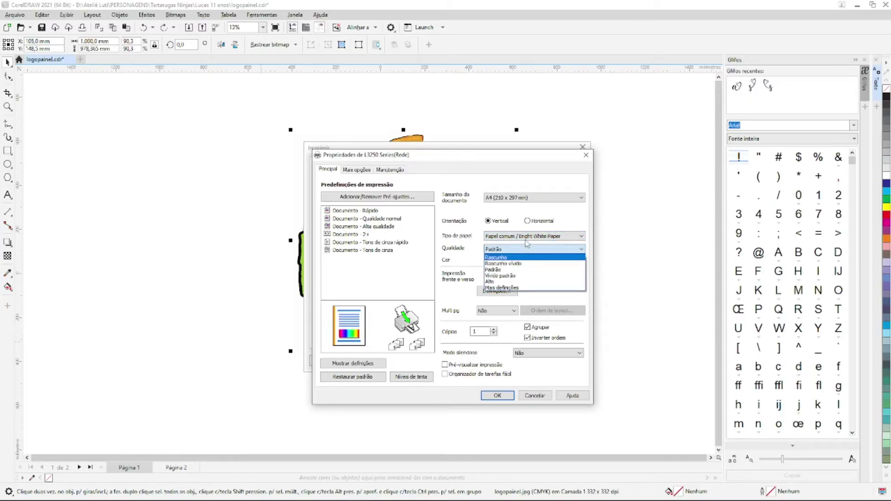
click(532, 237)
click(586, 155)
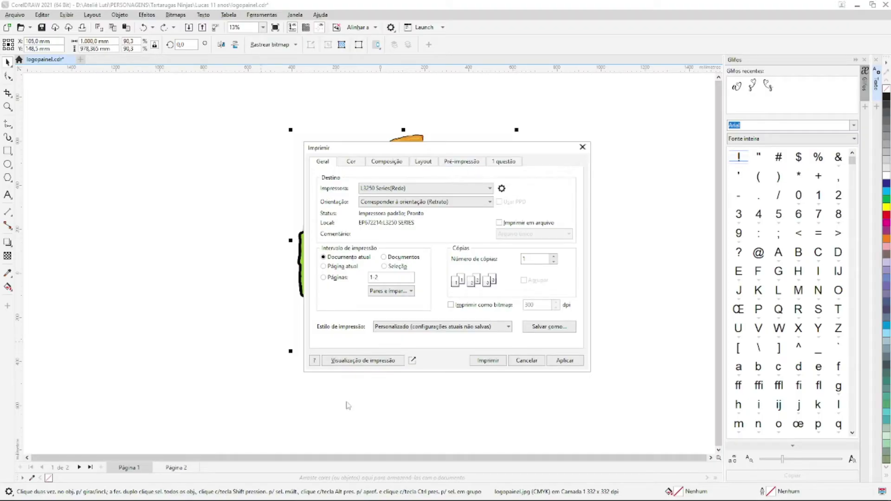
Reopen the tiled print preview to check its file and view commands, and return to the drawing without printing.
click(367, 364)
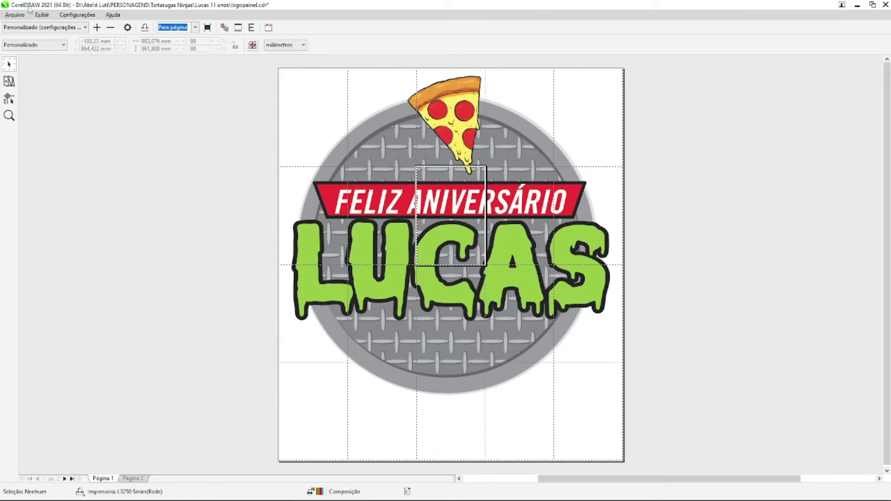
click(16, 15)
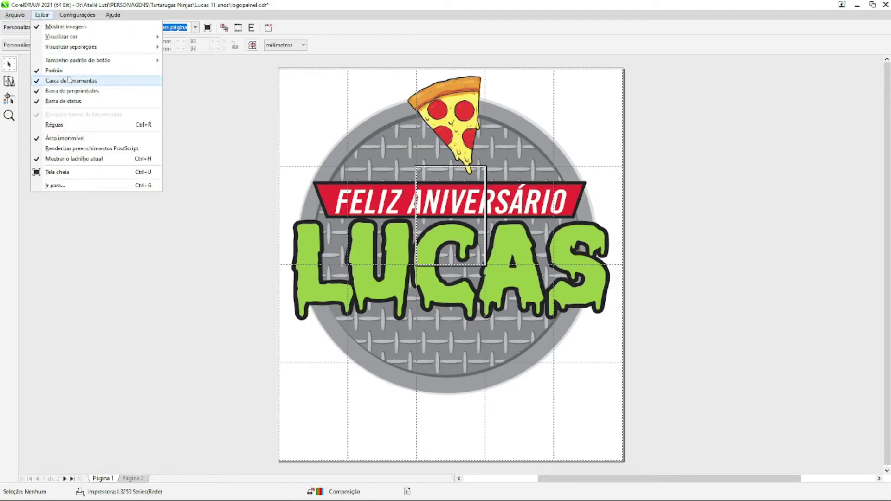
click(41, 15)
click(15, 14)
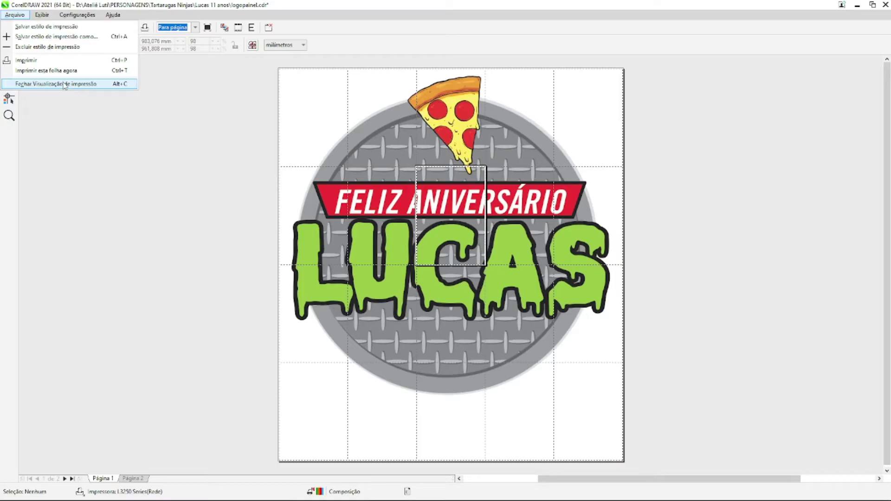
click(64, 85)
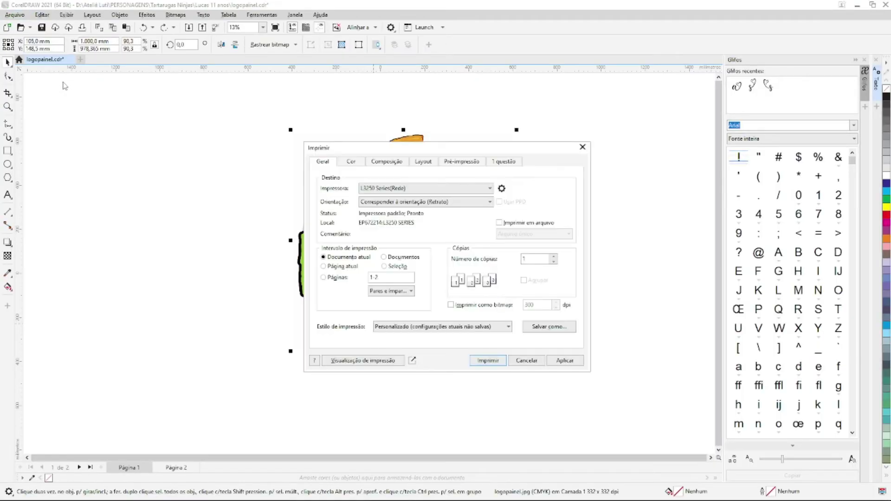
click(583, 147)
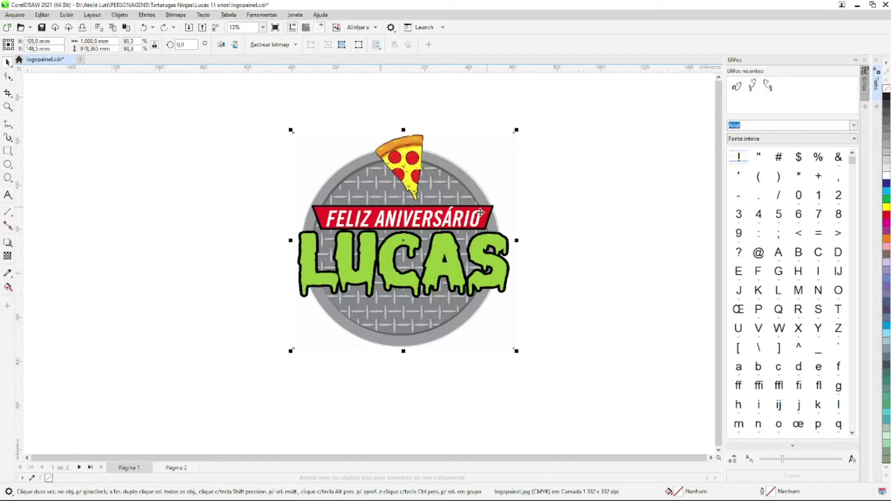
Move the logo away from the middle of the page and centre it on the page again.
drag(444, 217, 299, 206)
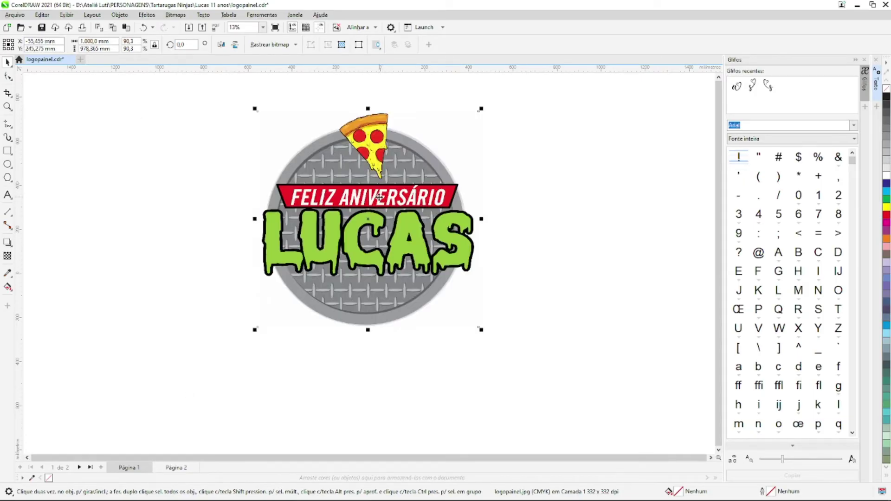
drag(274, 192, 227, 203)
key(p)
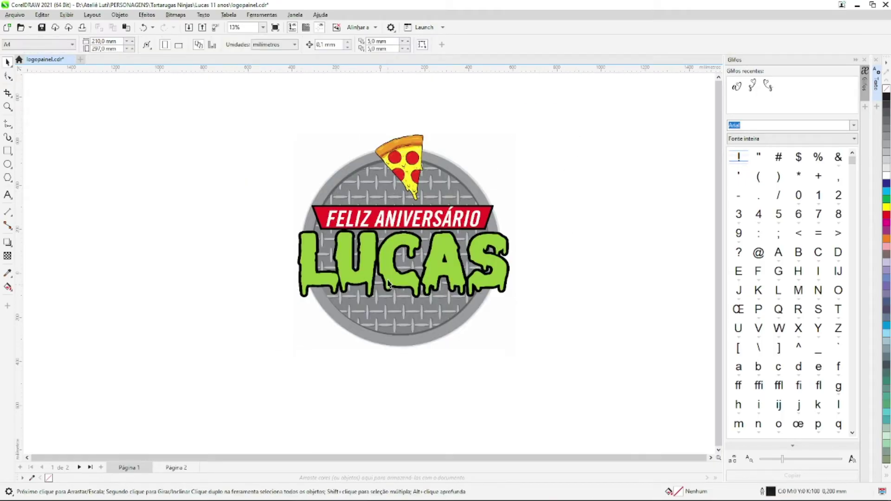
mouse_move(402, 238)
mouse_down()
mouse_move(270, 213)
mouse_move(304, 240)
mouse_move(247, 226)
mouse_move(347, 245)
mouse_move(416, 227)
mouse_up()
click(509, 224)
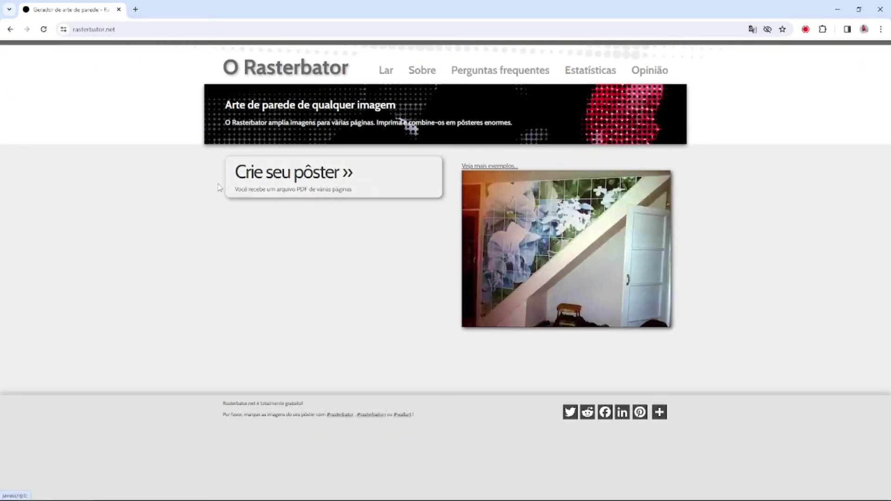
Switch to rasterbator.net in the browser, check the page's translation option, and start a new poster.
right_click(200, 185)
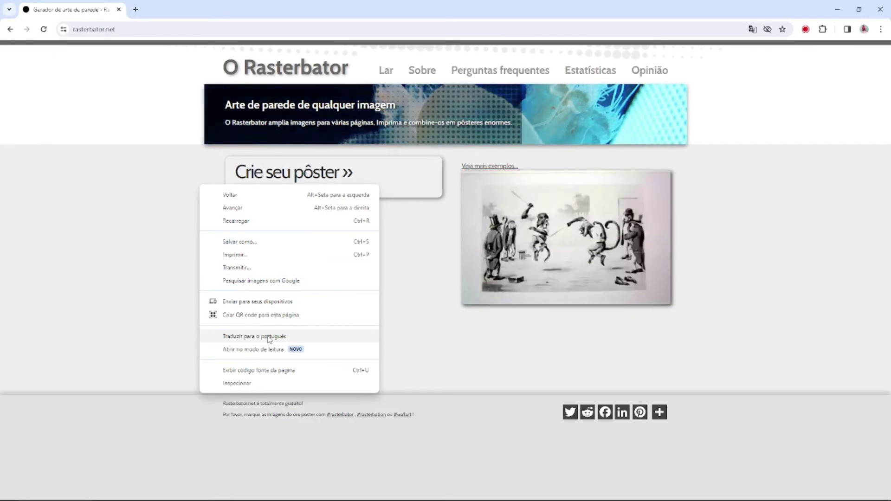
click(130, 228)
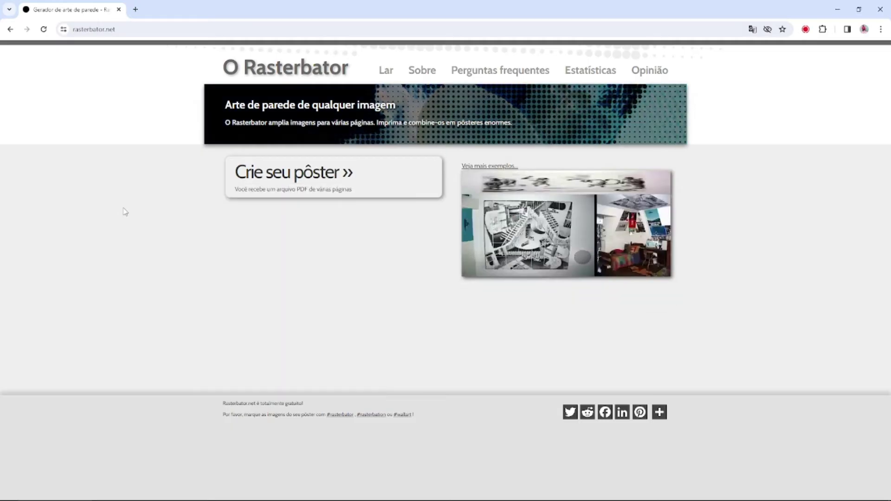
click(281, 186)
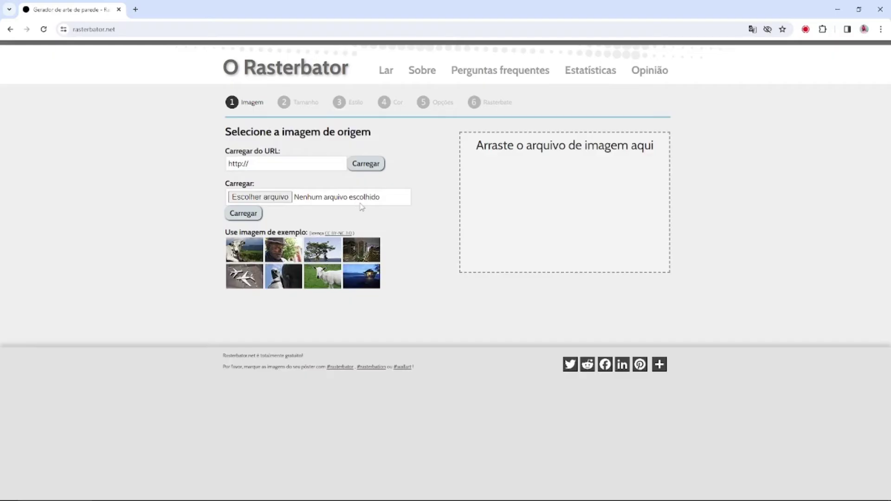
click(279, 165)
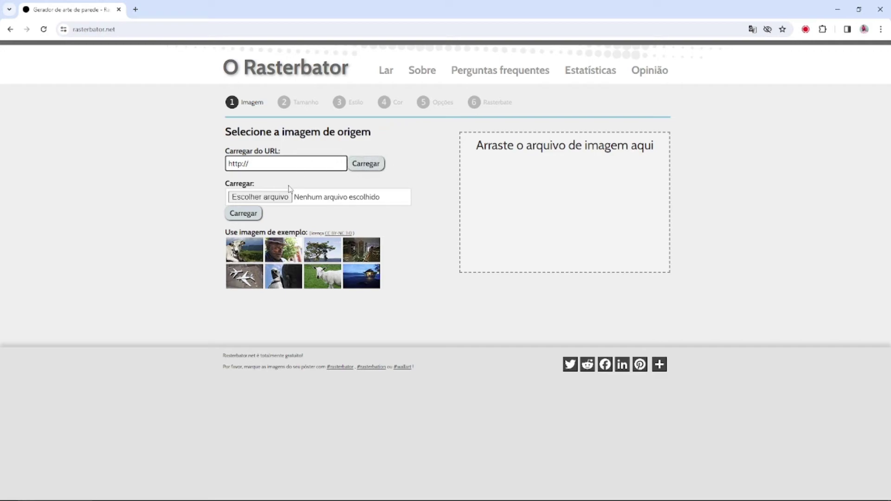
click(182, 207)
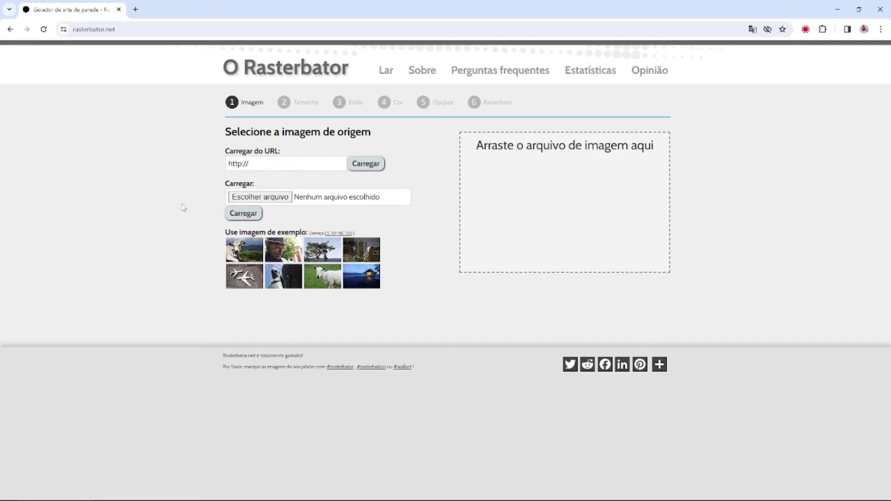
Choose logopainel.jpg as the poster's source image and upload it.
click(284, 201)
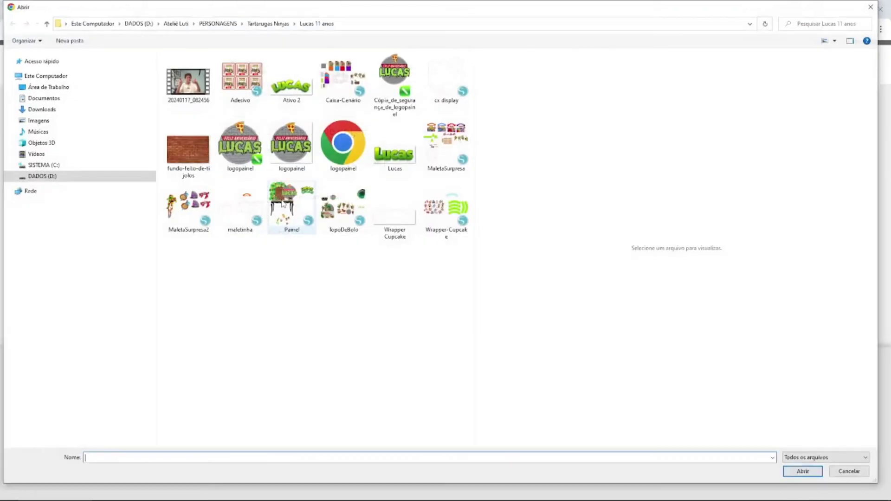
click(297, 155)
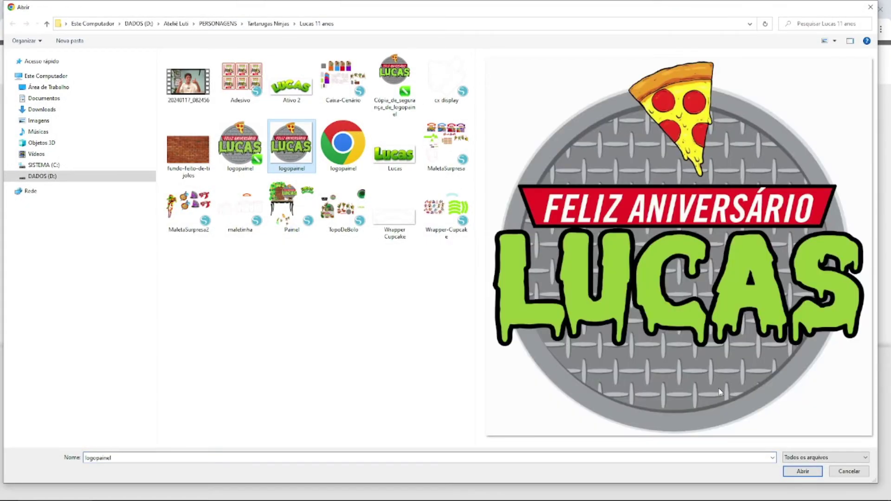
click(802, 470)
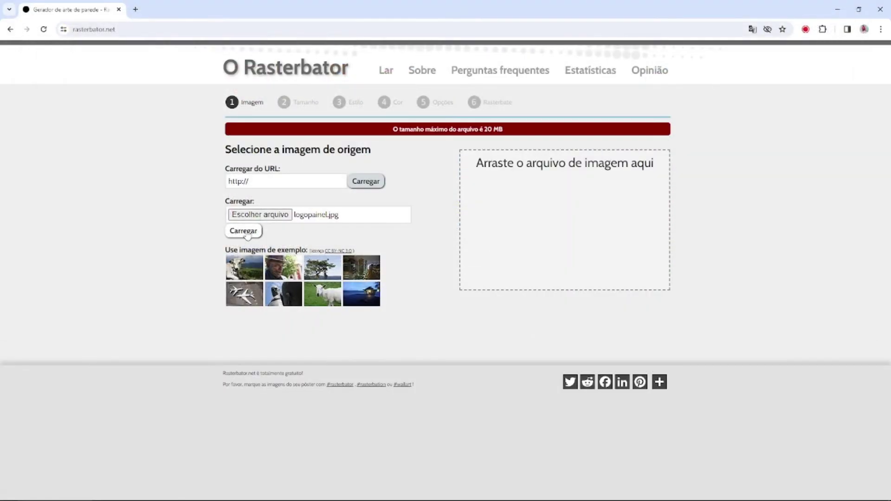
click(244, 232)
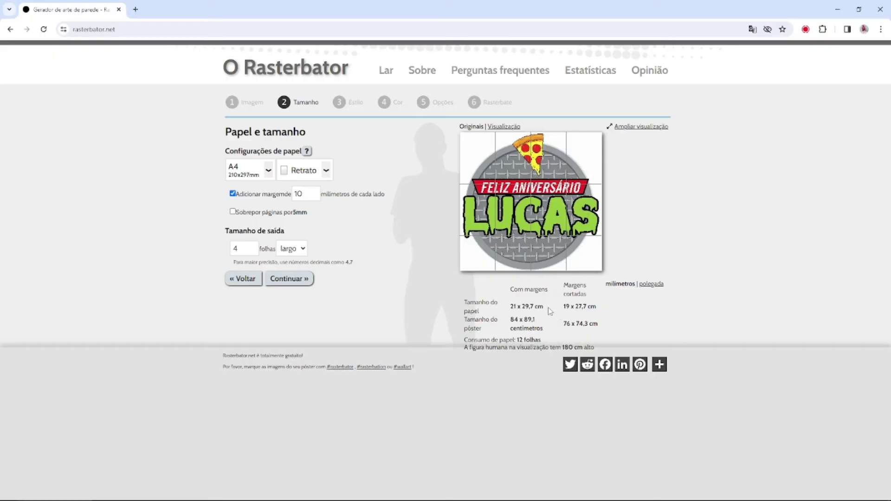
Examine the paper size and poster size, both with margins and with the margins cut.
drag(548, 308, 511, 307)
drag(539, 325, 477, 336)
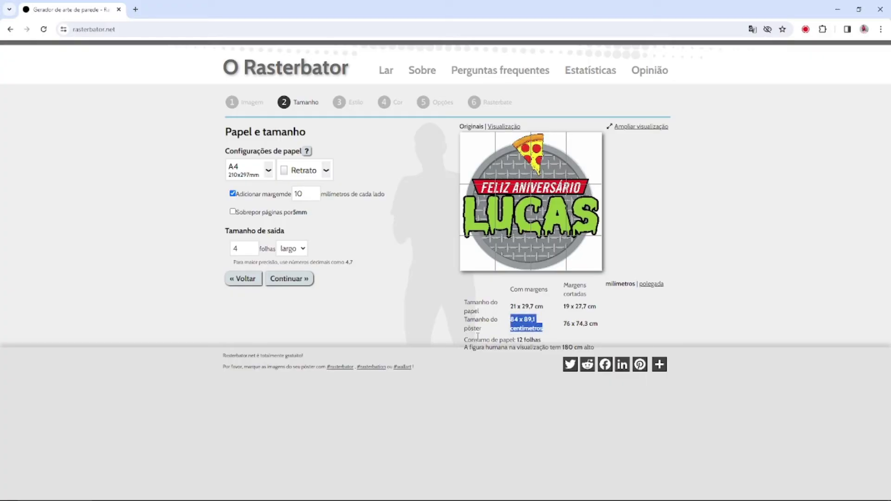
click(534, 327)
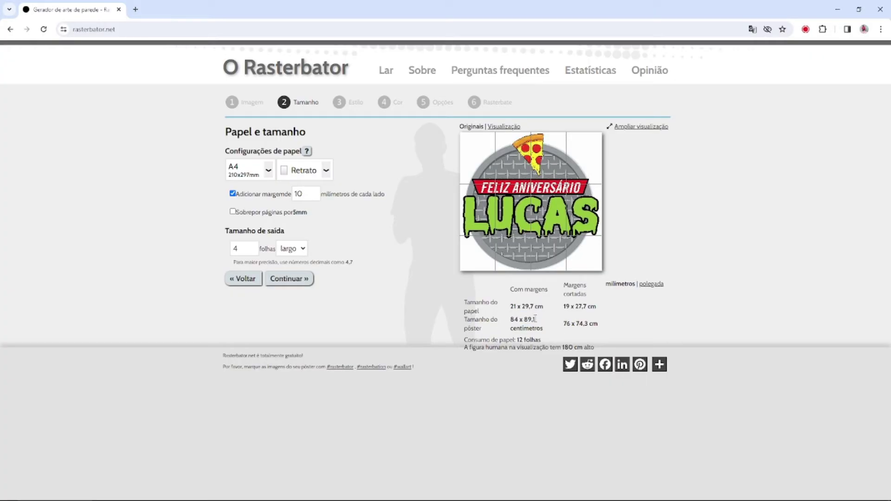
drag(599, 323, 572, 324)
click(588, 335)
double_click(567, 322)
drag(578, 321, 604, 324)
Keep the paper size at A4, try landscape orientation, and return to portrait.
click(262, 170)
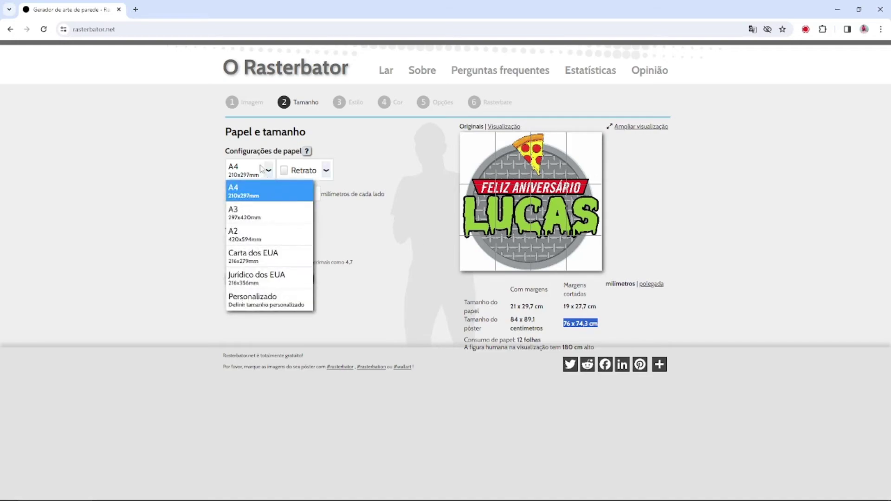
click(247, 194)
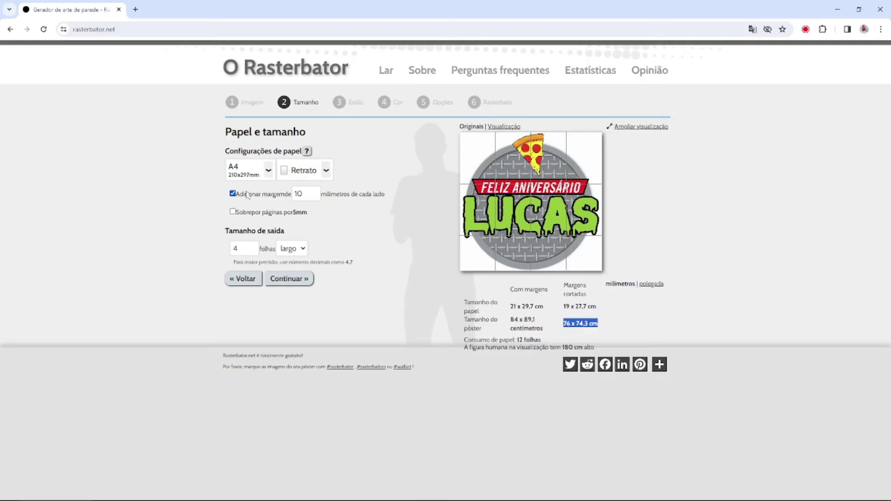
click(325, 171)
click(310, 213)
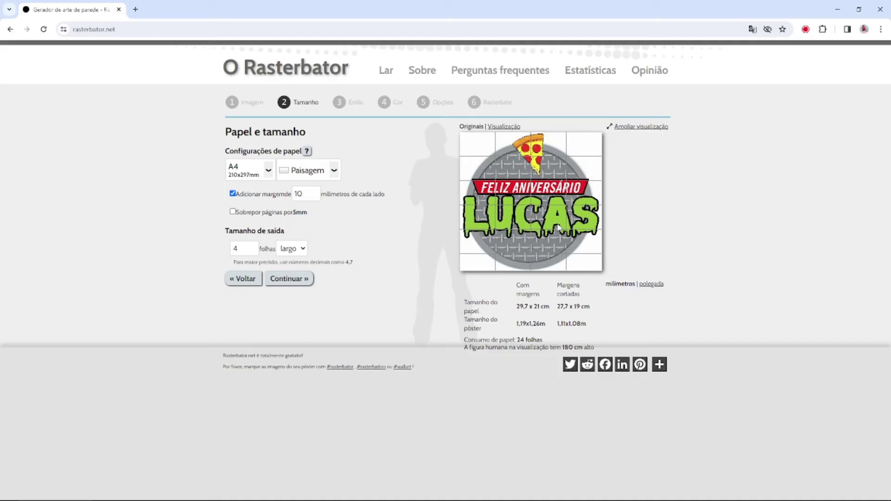
click(334, 170)
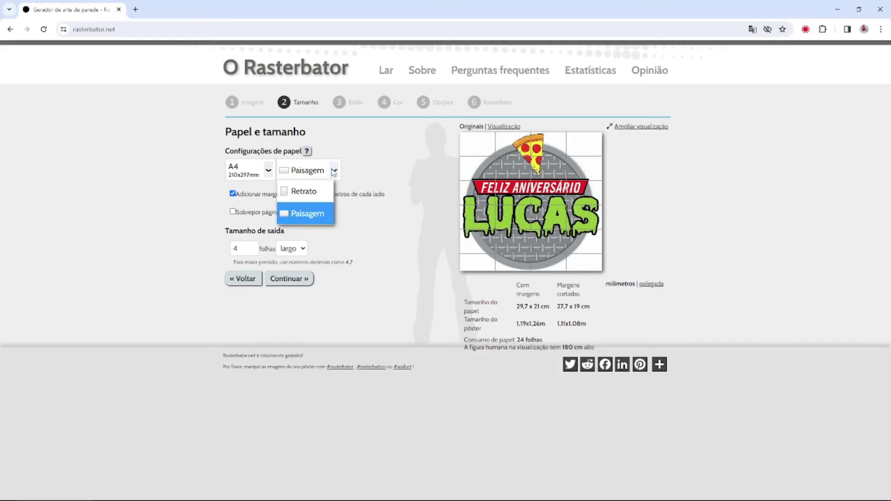
click(306, 193)
Compare the paper consumption in landscape and portrait orientation, leaving the sheets in portrait.
click(330, 170)
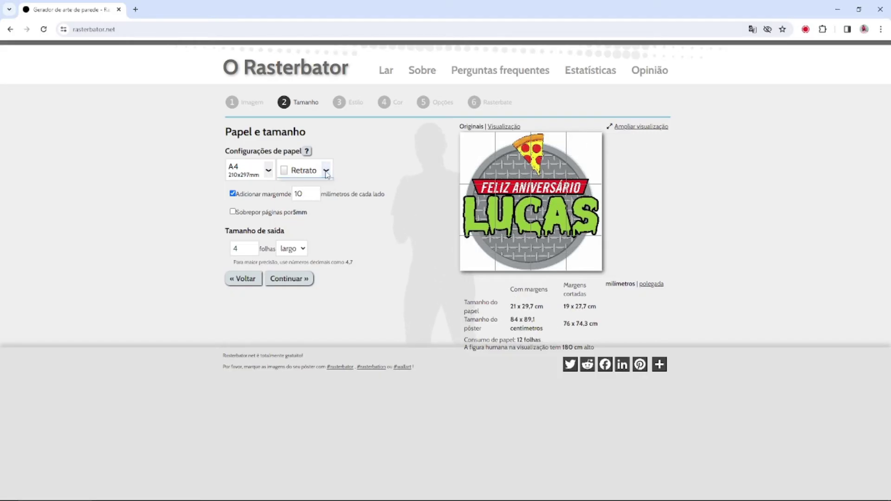
click(292, 212)
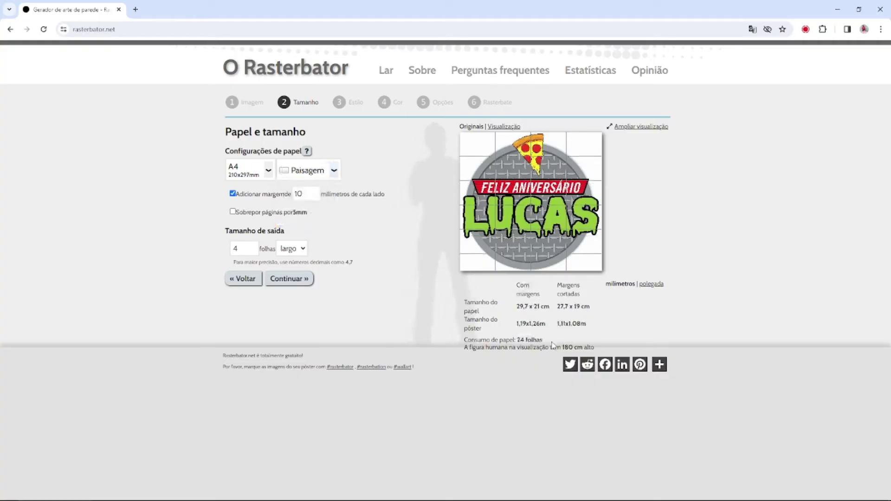
drag(543, 342, 515, 340)
click(330, 170)
click(304, 191)
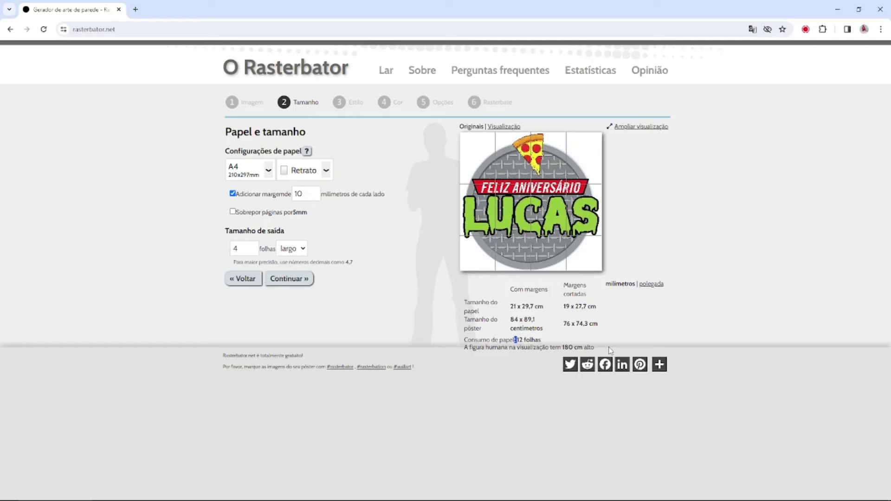
double_click(533, 341)
click(588, 325)
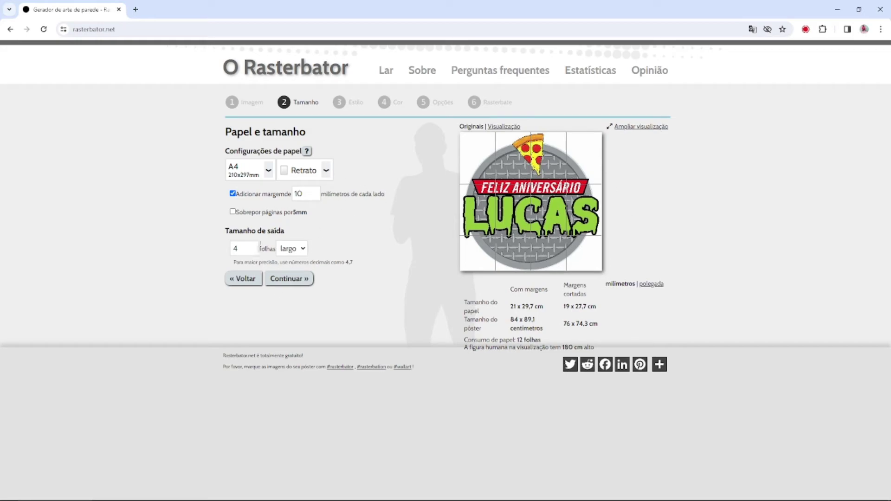
Try measuring the output size in sheets tall and switch it back to sheets wide.
drag(243, 231, 308, 236)
click(300, 248)
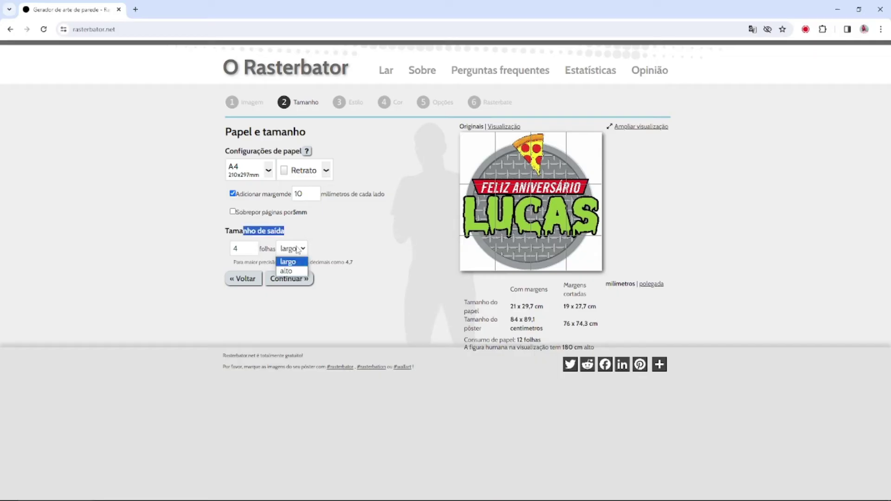
click(295, 271)
click(292, 250)
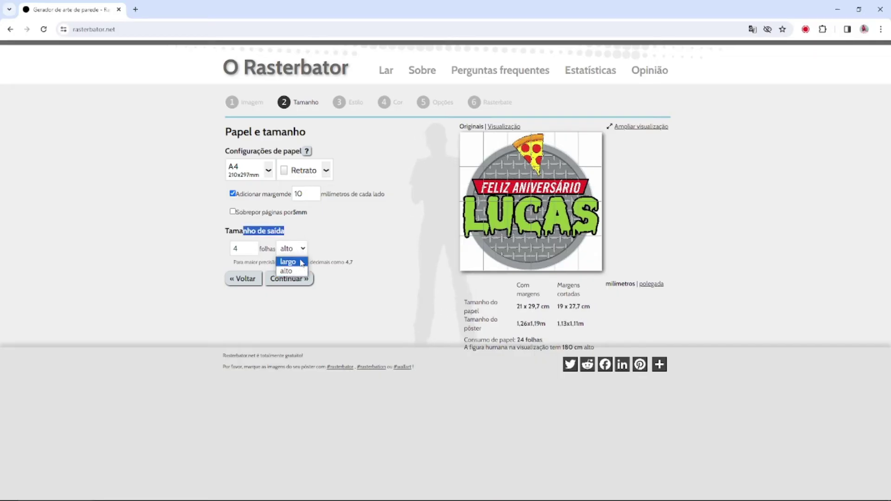
click(294, 262)
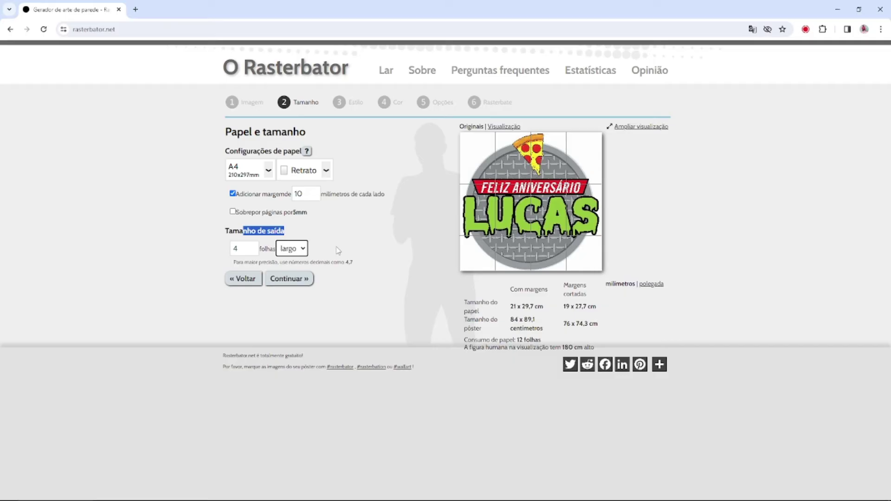
Set the output size to 6 sheets wide, comparing the poster sizes before and after the change.
click(253, 249)
double_click(238, 251)
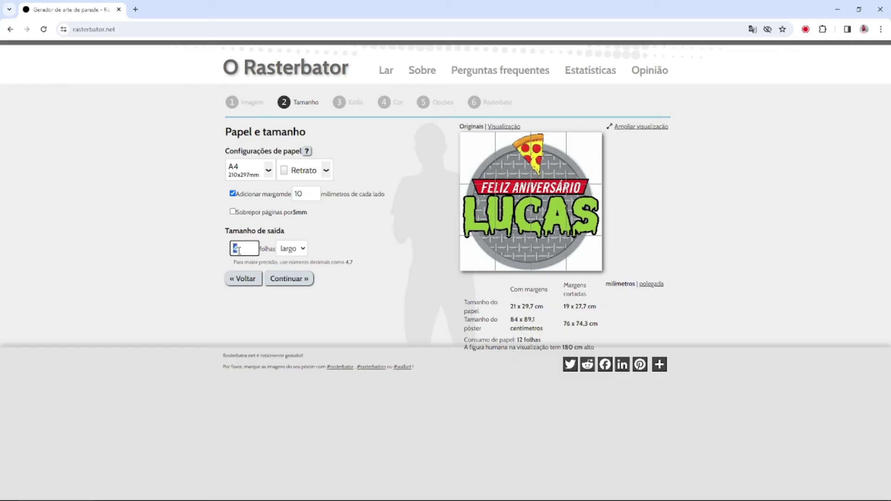
drag(536, 319, 515, 321)
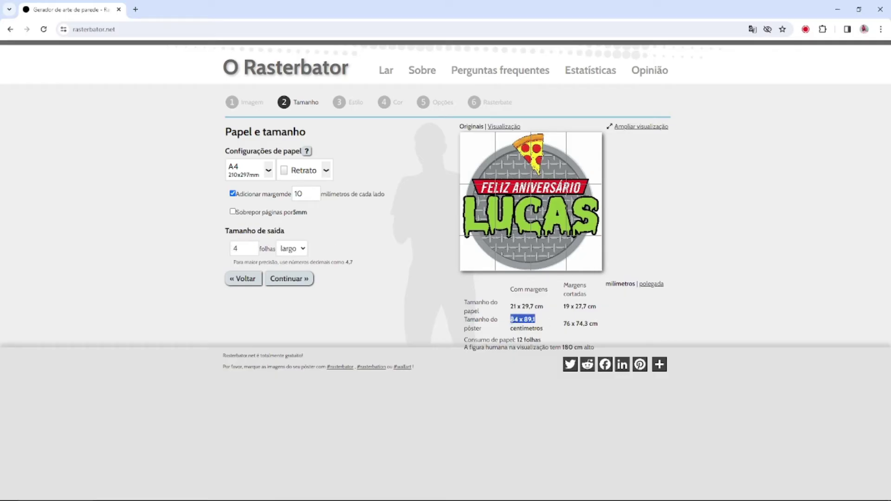
drag(601, 323, 563, 326)
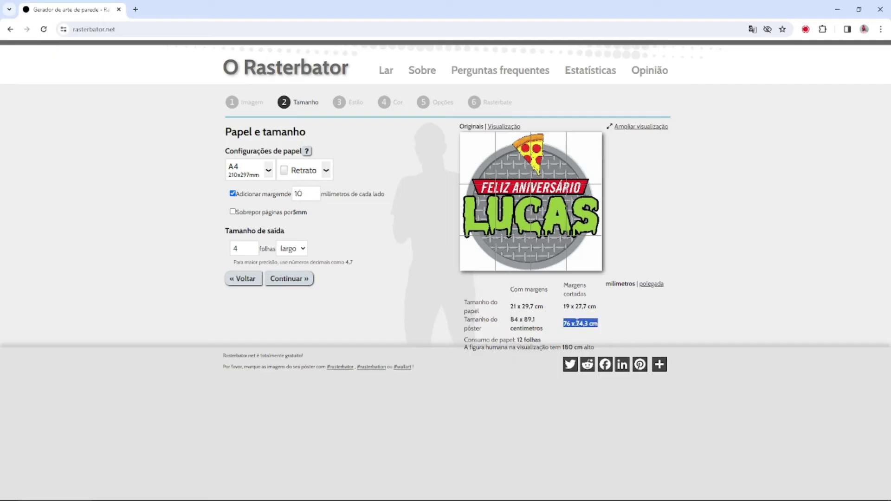
click(251, 250)
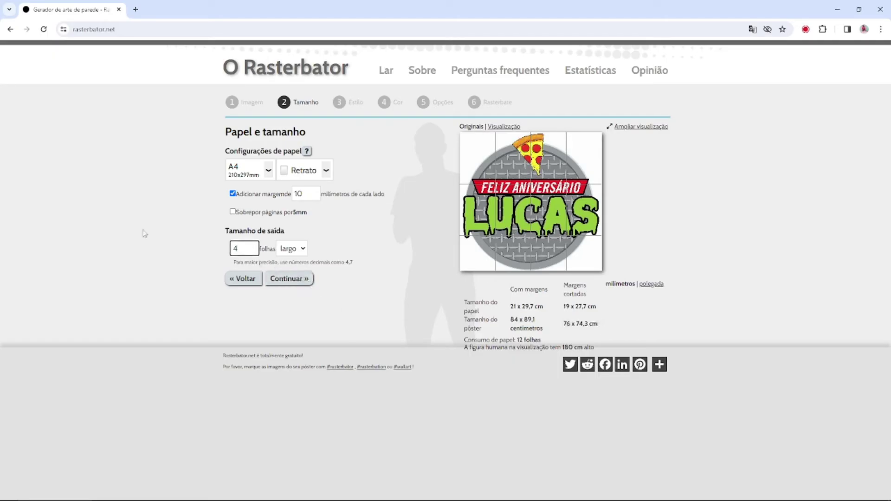
key(ctrl+a)
text(6)
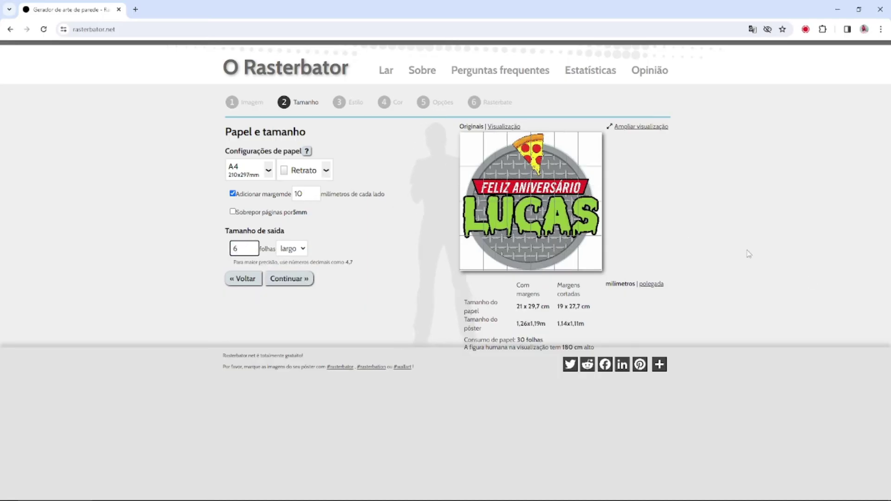
click(372, 249)
drag(581, 322, 559, 324)
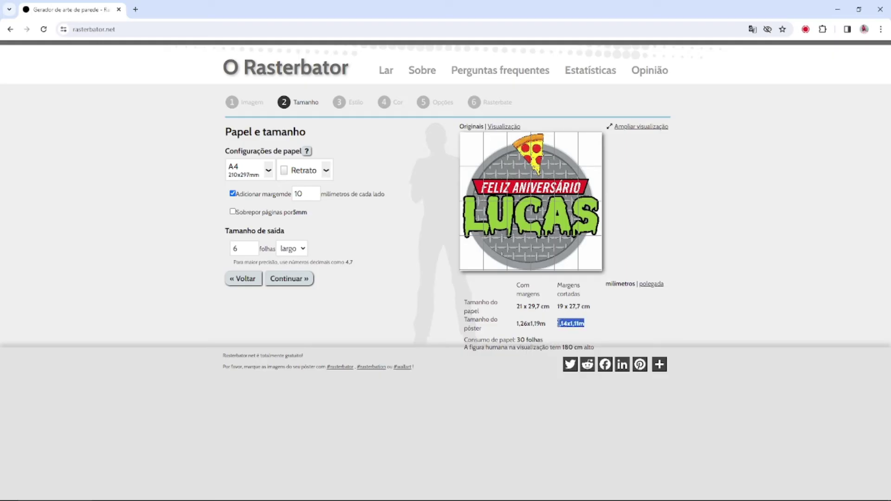
Try an output size of 5 sheets wide, check the poster size with cut margins, and set it back to 6.
click(236, 249)
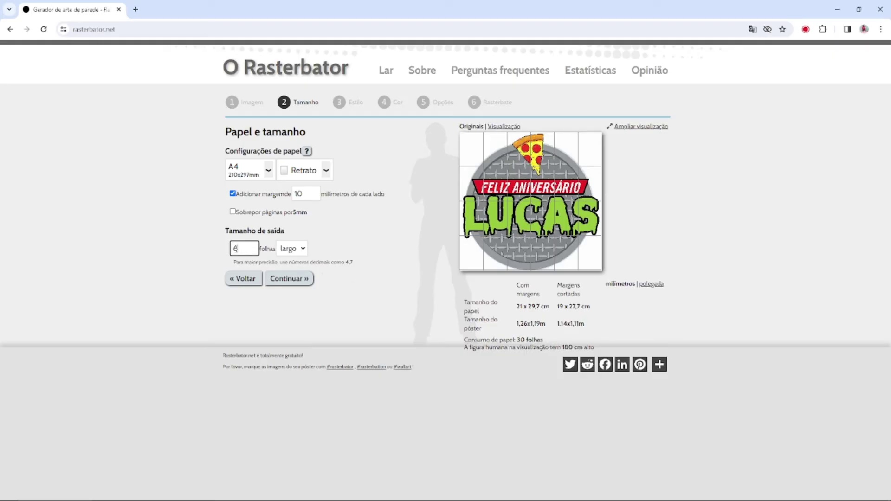
text(5)
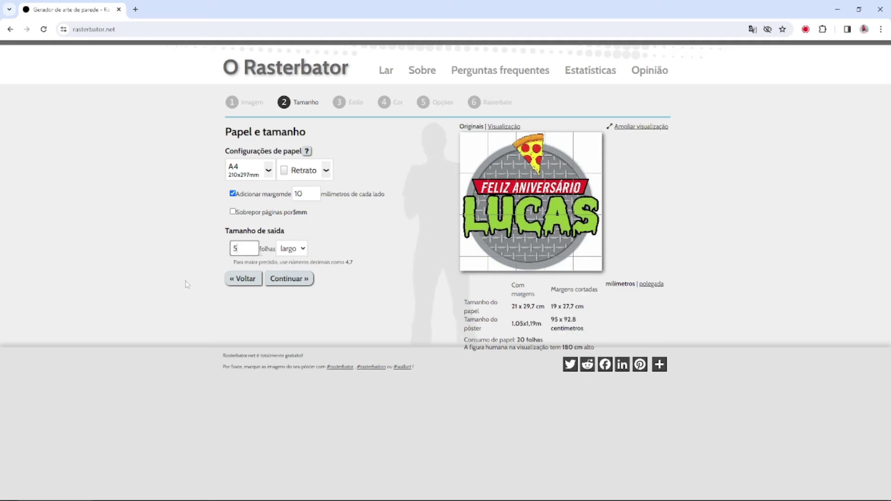
drag(577, 320, 551, 320)
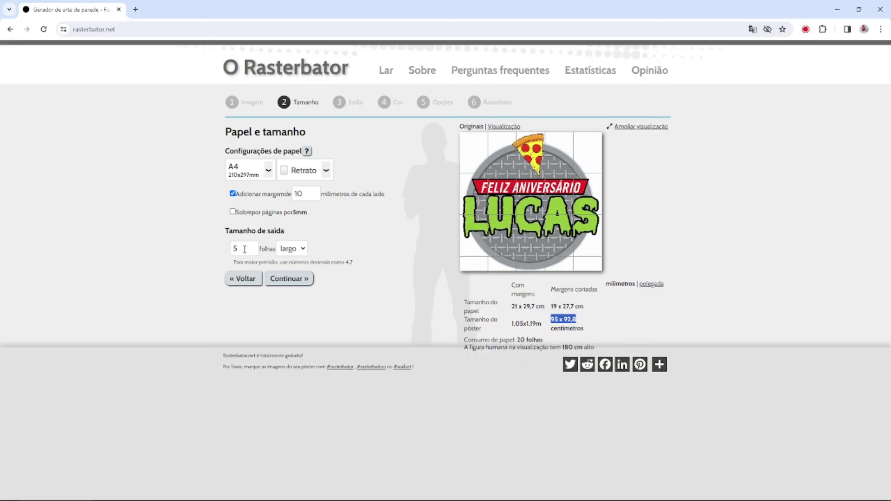
drag(245, 249, 220, 250)
text(6)
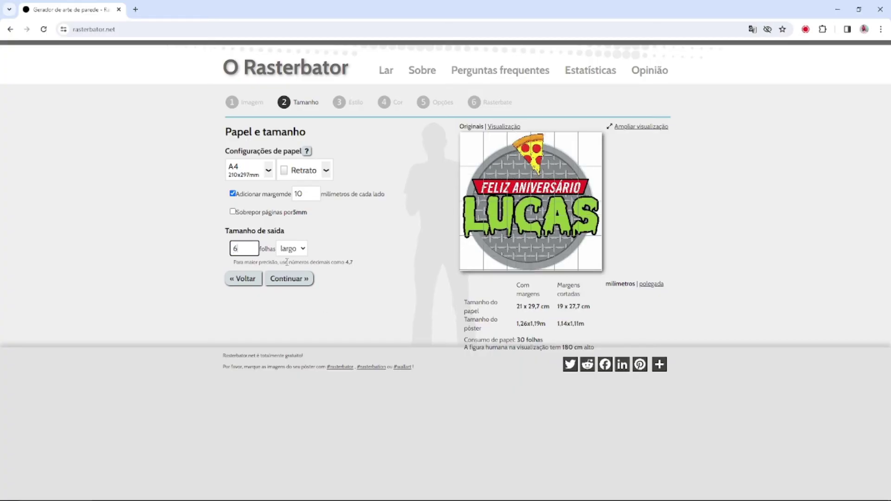
Set the poster's output size to 5 sheets wide and continue to the style settings.
click(186, 272)
drag(595, 326, 556, 325)
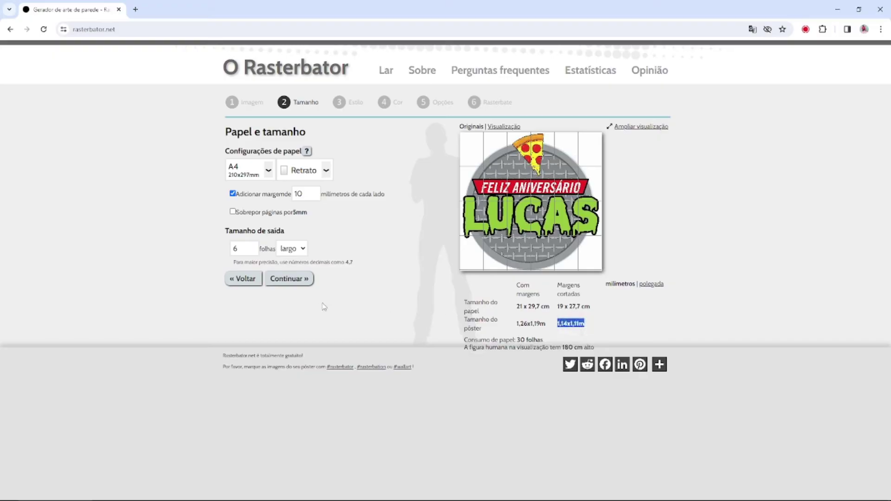
drag(256, 249, 225, 255)
text(5)
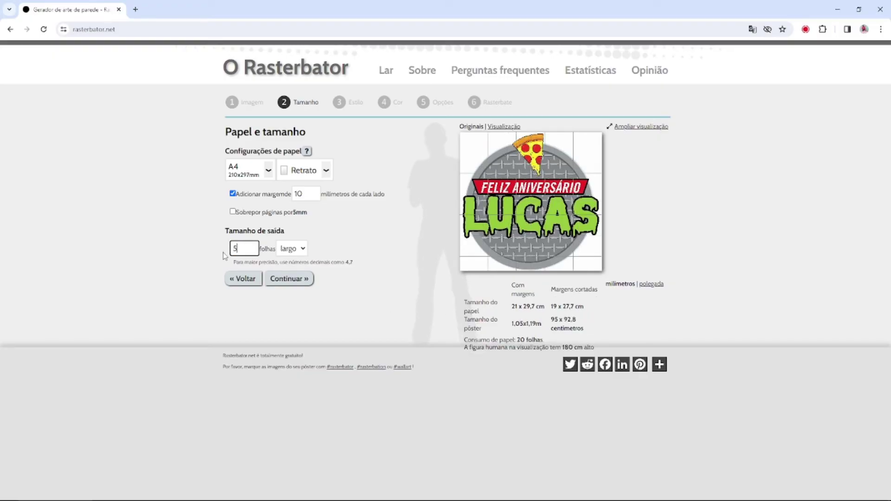
click(210, 258)
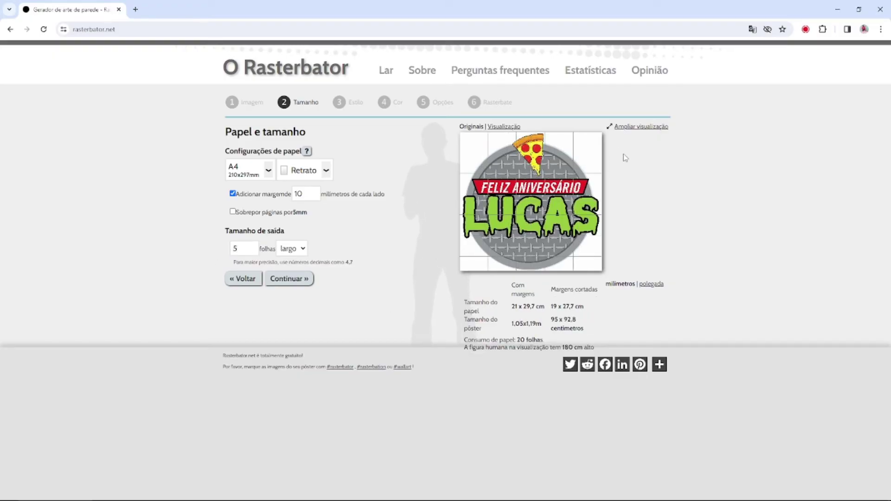
click(299, 284)
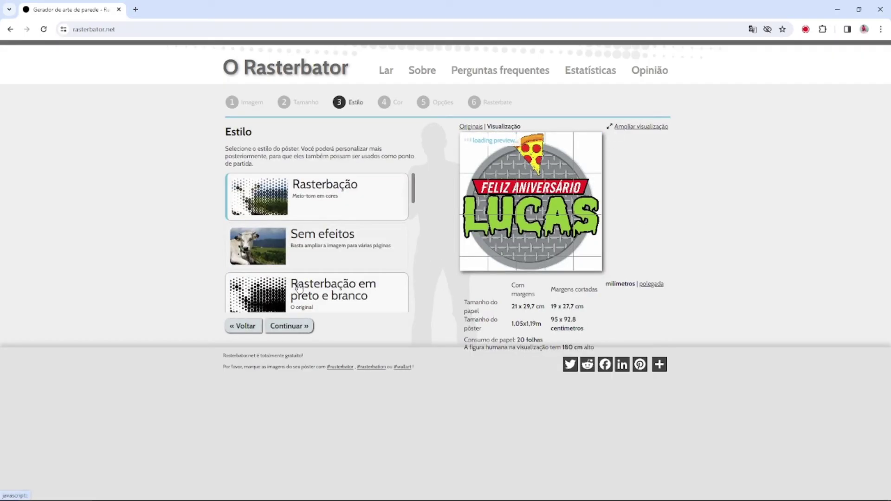
Browse the poster styles and preview the black-and-white rasterbation and Projeto styles on the logo.
scroll(325, 269, down, 6)
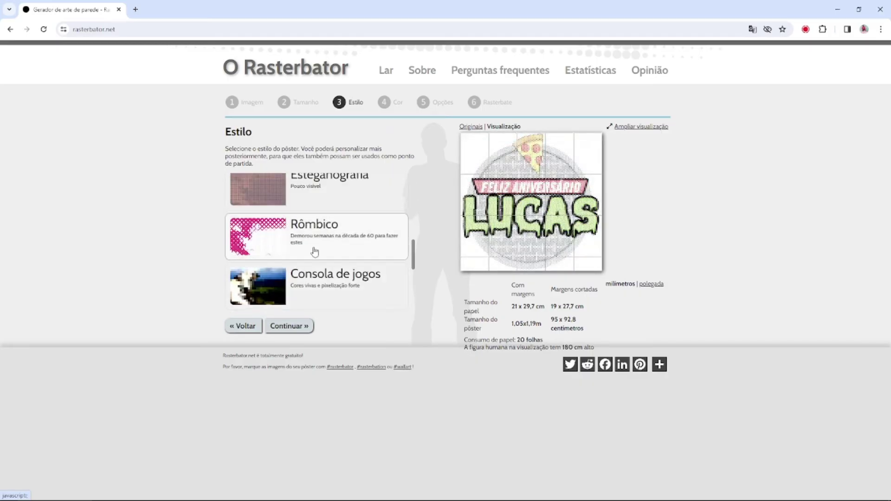
scroll(314, 251, up, 4)
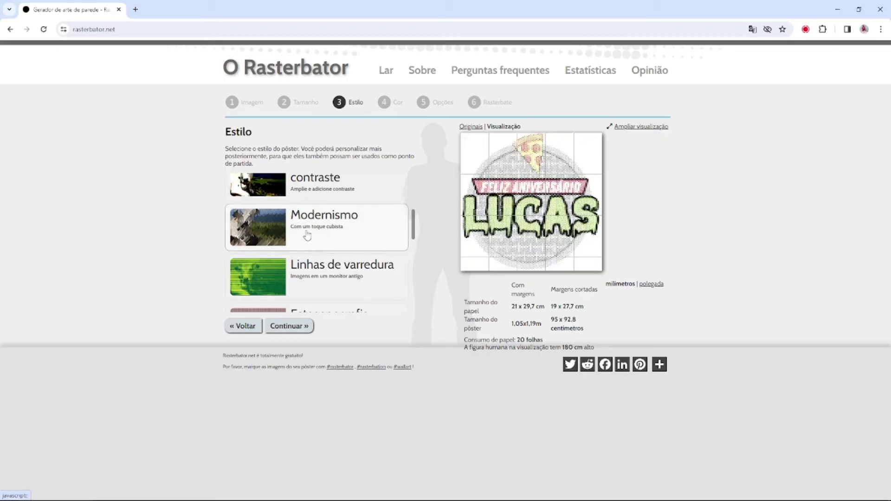
scroll(307, 235, up, 3)
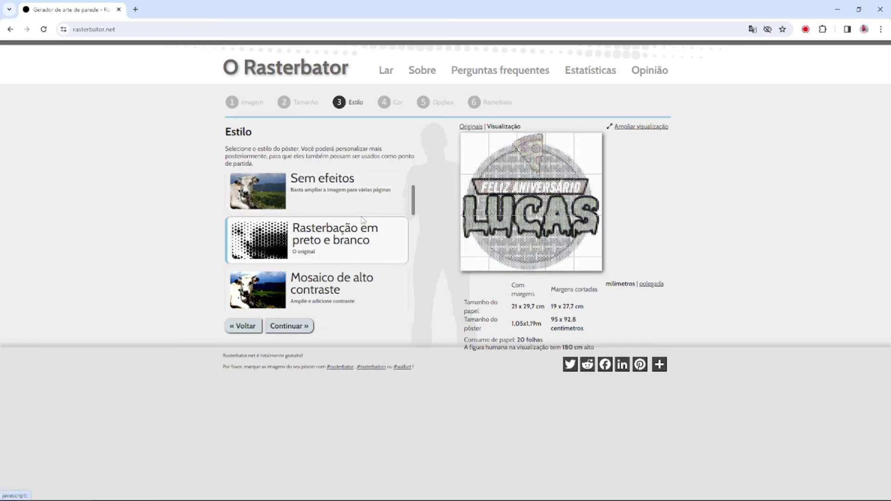
scroll(325, 236, down, 10)
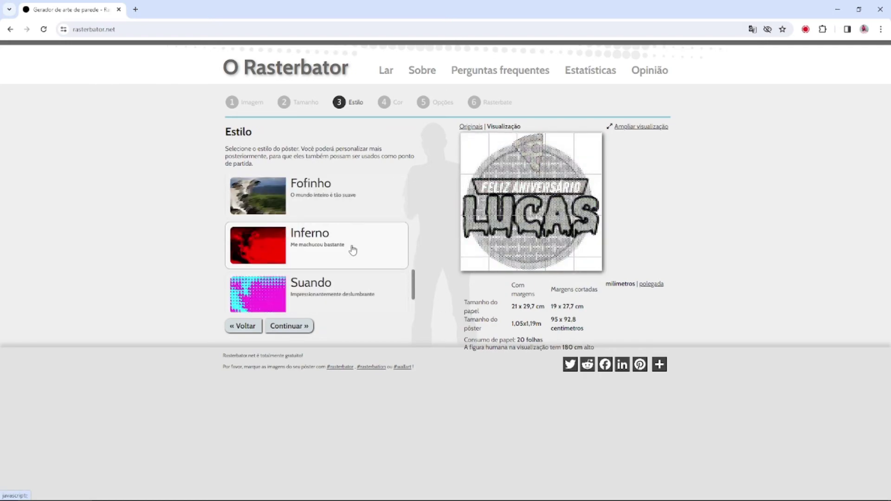
scroll(330, 241, down, 1)
click(298, 284)
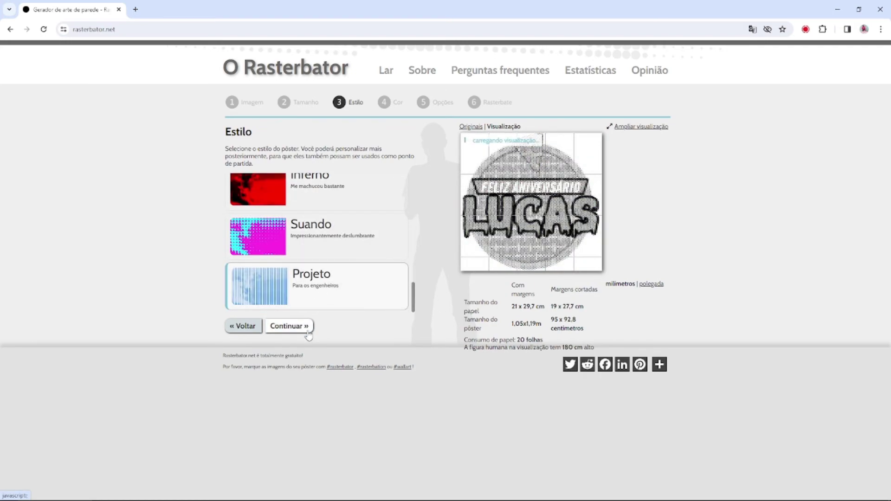
Choose the Sem efeitos style and accept the colour settings of Preto on Branco.
scroll(388, 244, up, 5)
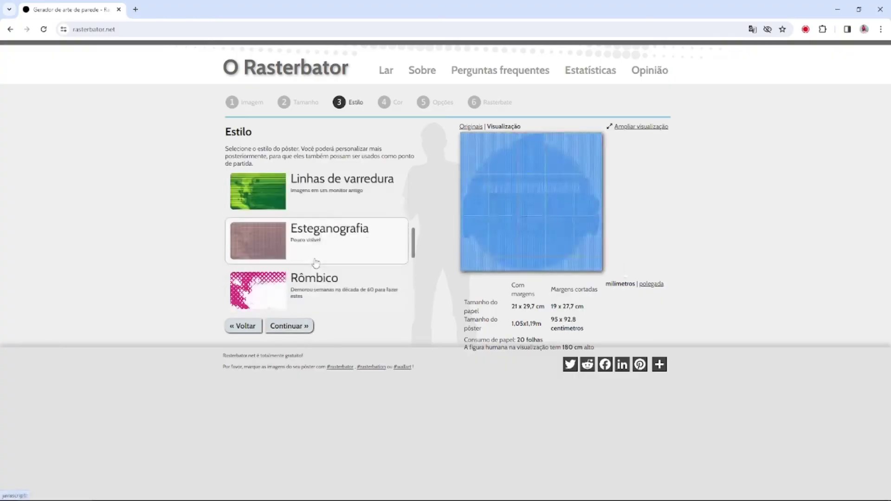
scroll(315, 263, up, 5)
click(310, 257)
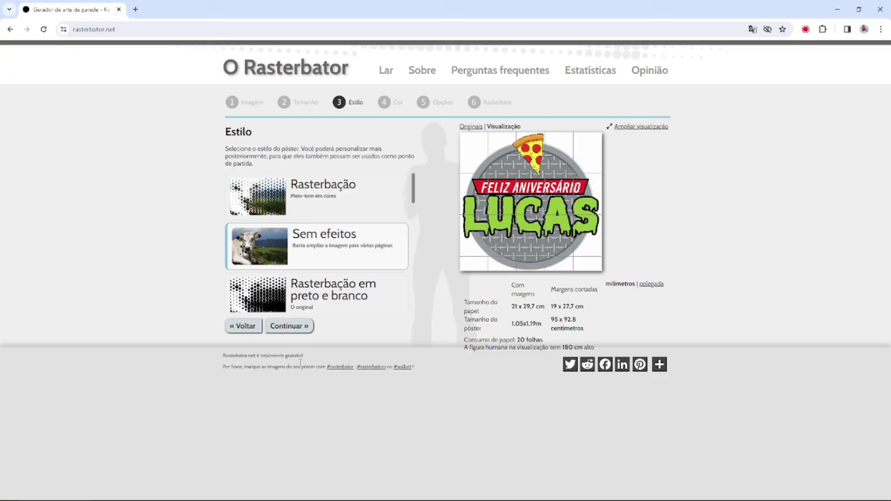
click(299, 327)
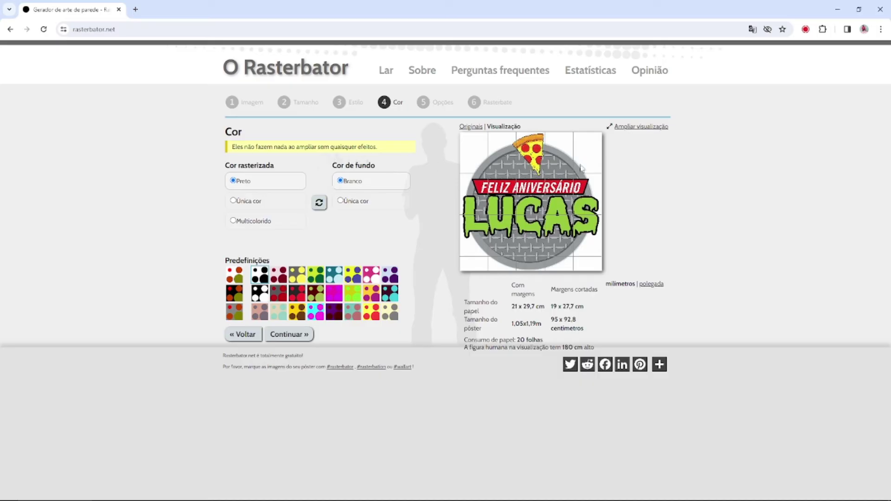
click(288, 335)
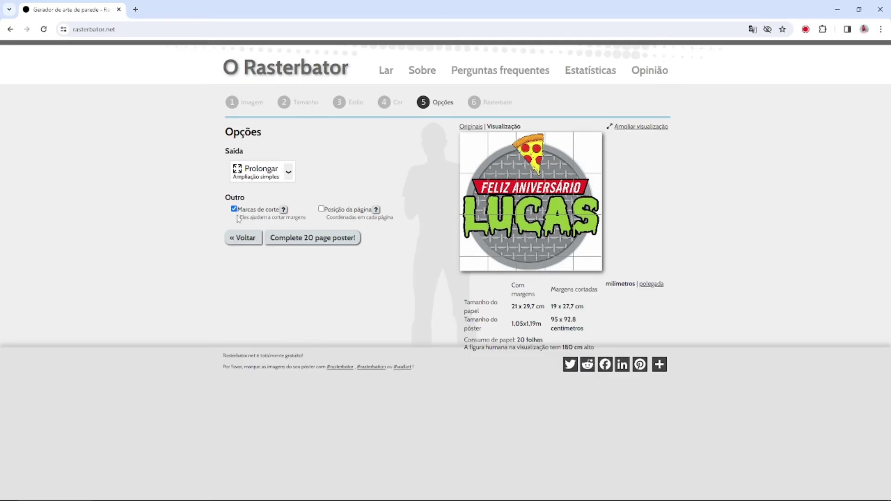
Read the explanation of the crop marks, keep them enabled, and complete the 20-page poster.
click(284, 209)
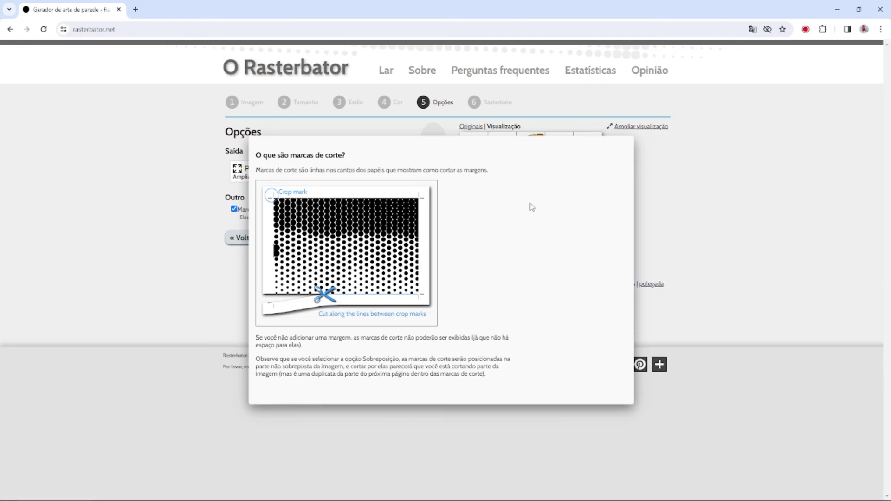
click(714, 202)
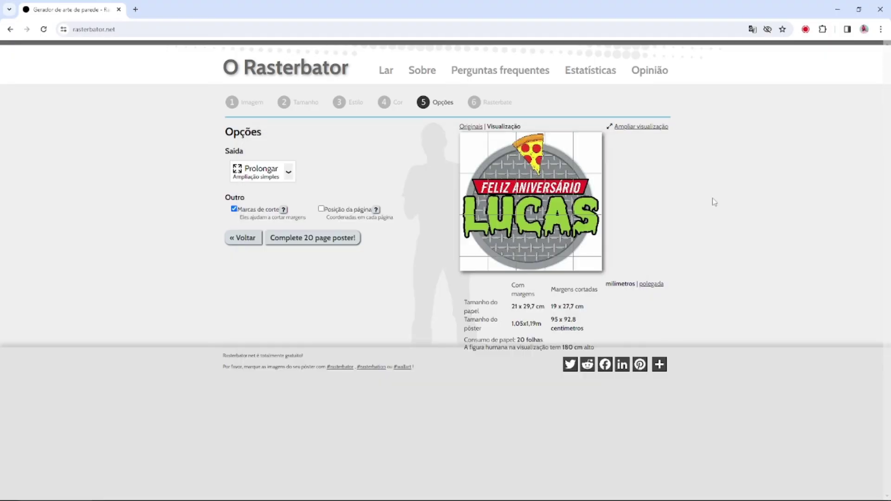
click(334, 241)
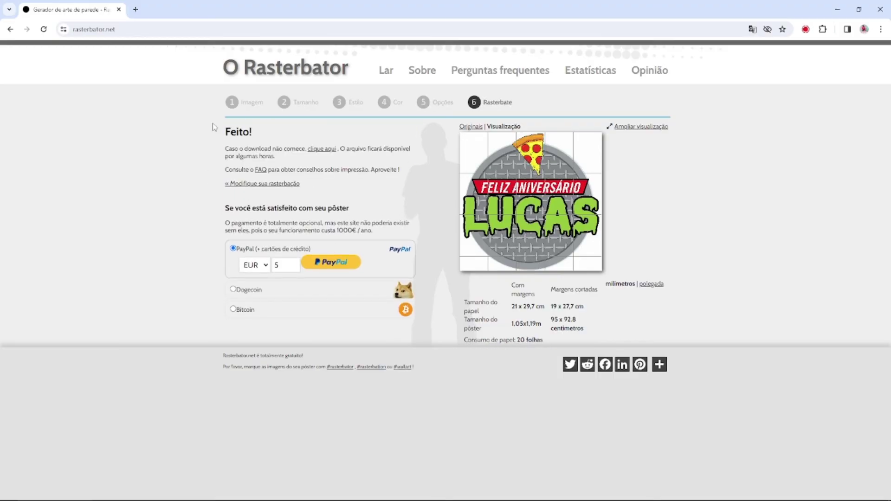
Review the fallback download link and the optional payment section on the completion page.
drag(213, 127, 325, 146)
click(376, 138)
click(321, 149)
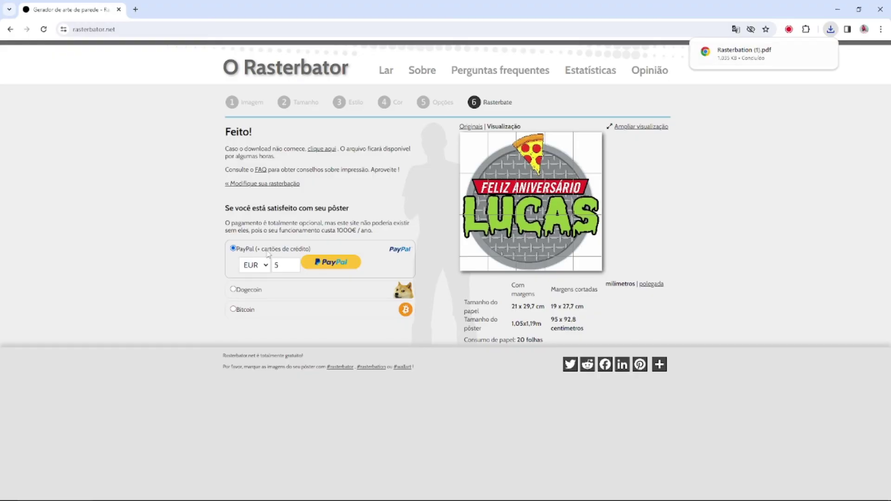
drag(207, 213, 340, 205)
click(392, 199)
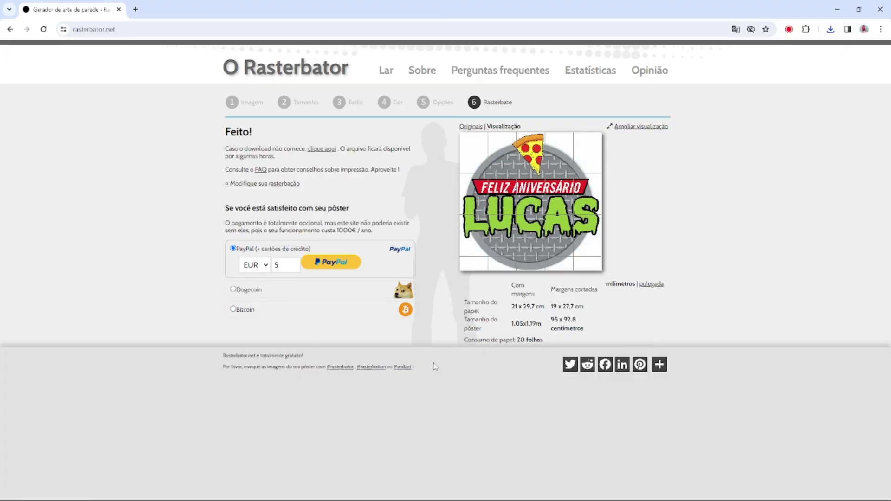
Open the downloaded Rasterbation (1).pdf from the recent downloads.
click(831, 29)
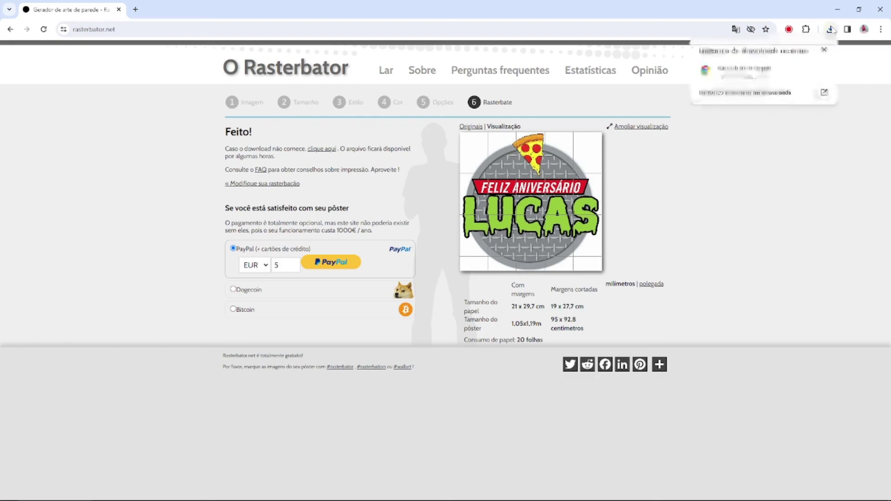
mouse_move(802, 79)
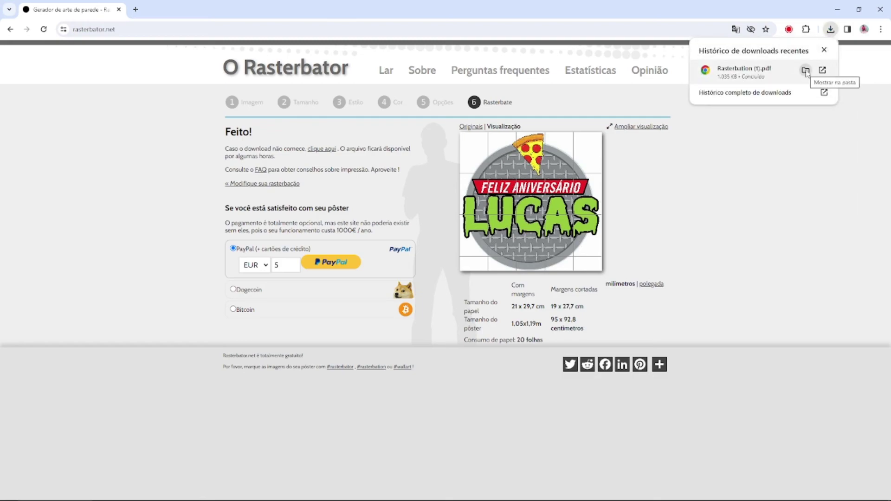
click(764, 71)
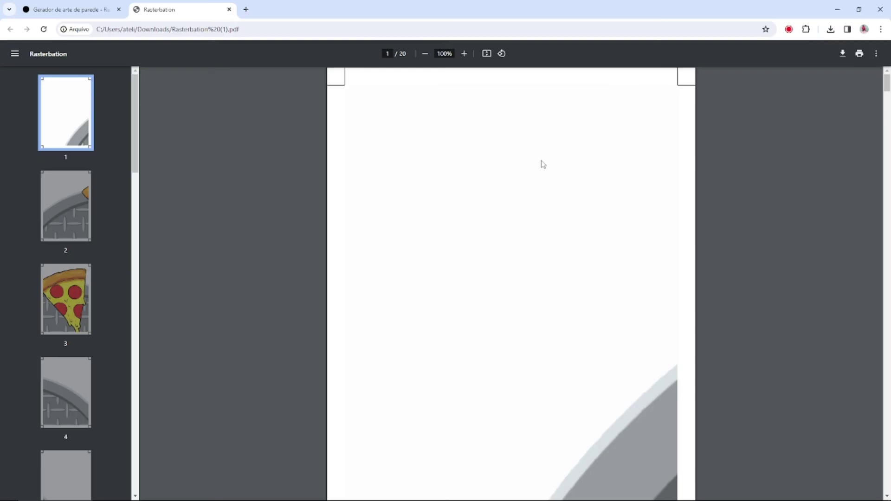
Examine the corner crop marks on page 1 and the pizza slice on page 3 of the PDF.
key(ctrl+a)
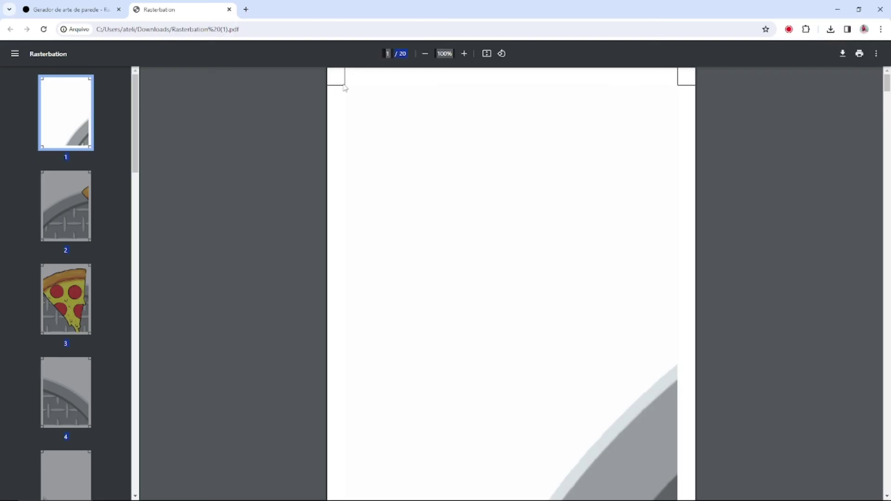
click(682, 94)
scroll(554, 211, down, 5)
scroll(557, 211, up, 5)
scroll(533, 223, down, 3)
click(66, 299)
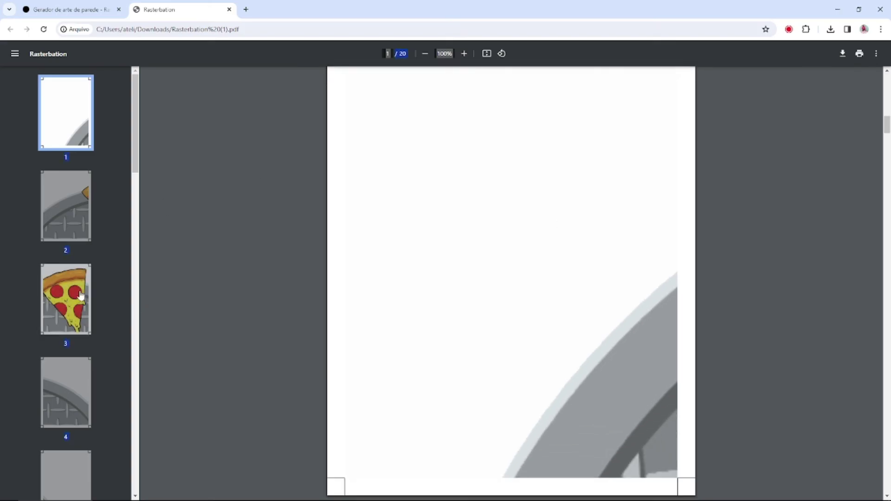
scroll(558, 257, down, 4)
scroll(561, 254, up, 6)
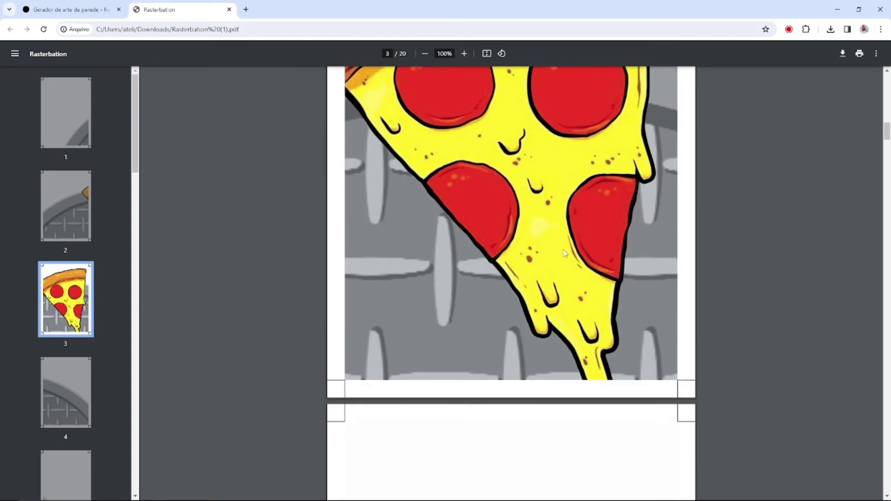
scroll(562, 251, up, 2)
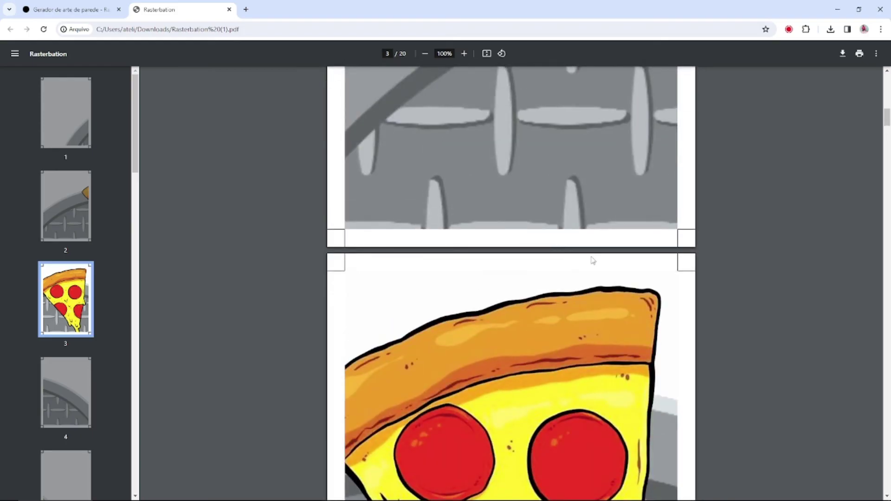
Leaf through the PDF from page 1 towards the last page, viewing the banner lettering on pages 7 and 9.
click(88, 135)
scroll(91, 216, down, 7)
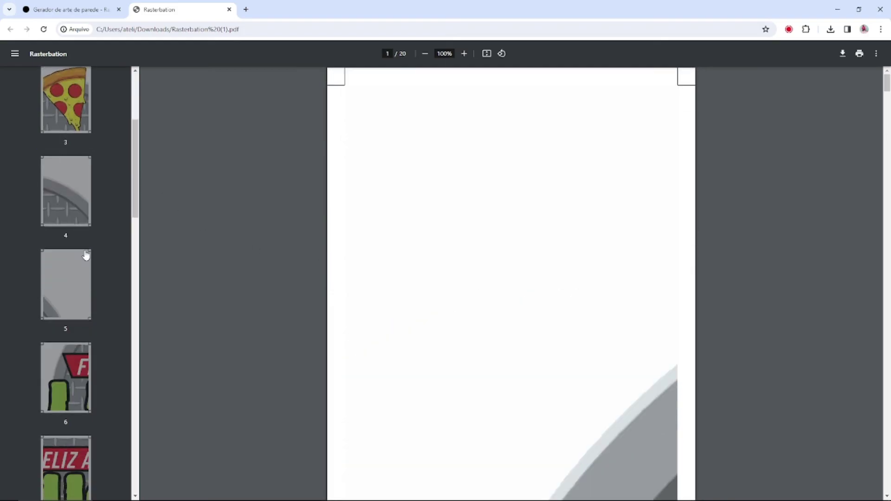
click(81, 242)
click(65, 348)
scroll(68, 324, down, 5)
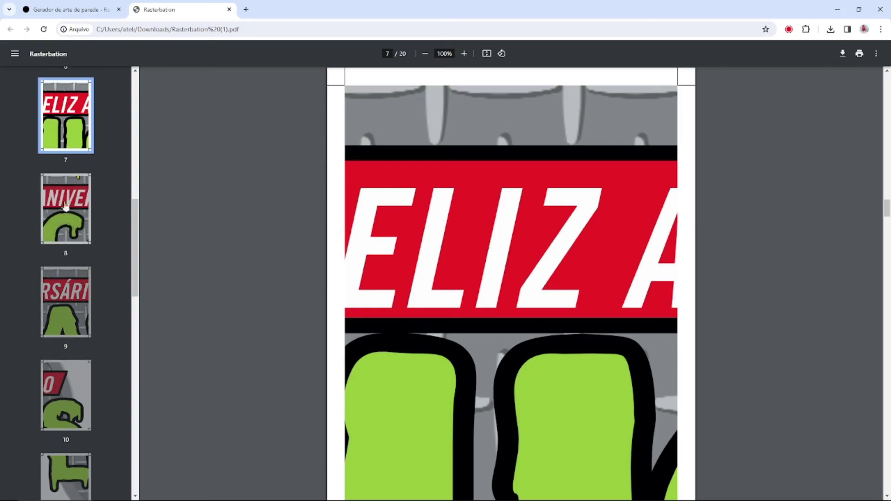
click(70, 291)
scroll(67, 279, down, 15)
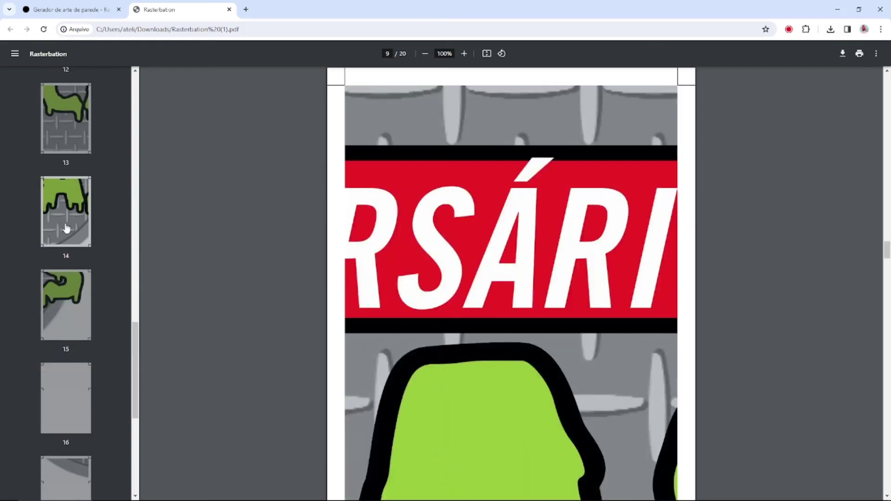
scroll(65, 225, down, 2)
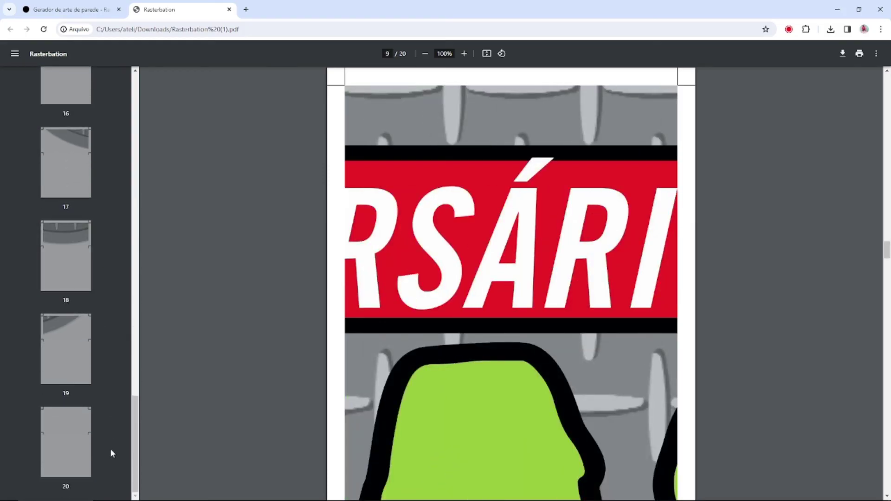
Check the bottom-row poster sheets on pages 16 to 20 for artwork and return to page 1.
click(73, 439)
click(68, 359)
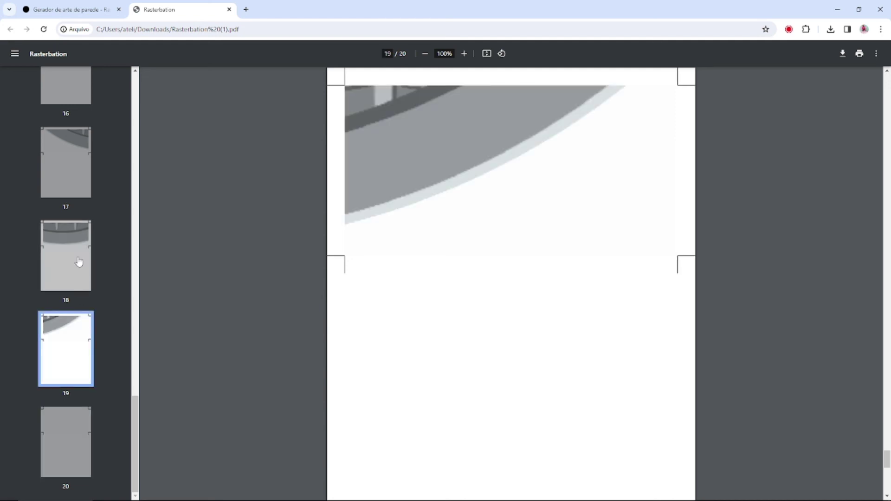
click(79, 260)
click(74, 445)
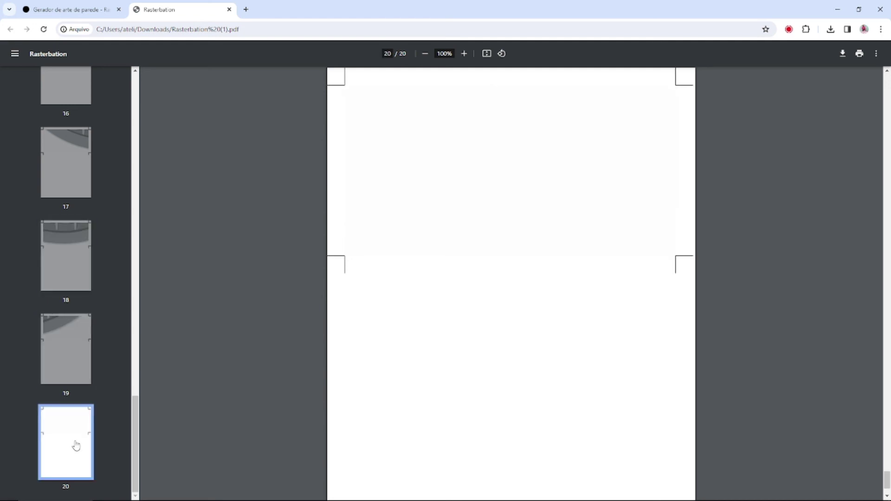
scroll(68, 398, up, 6)
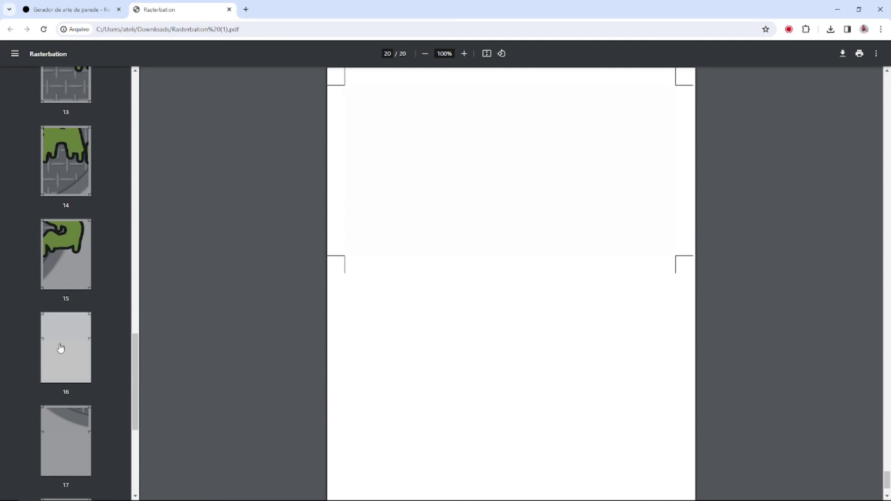
click(59, 350)
scroll(64, 444, up, 15)
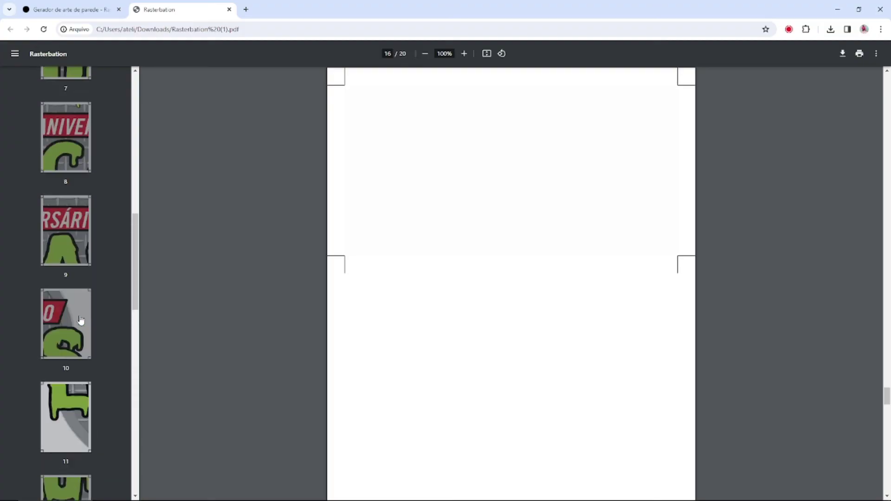
scroll(80, 319, up, 8)
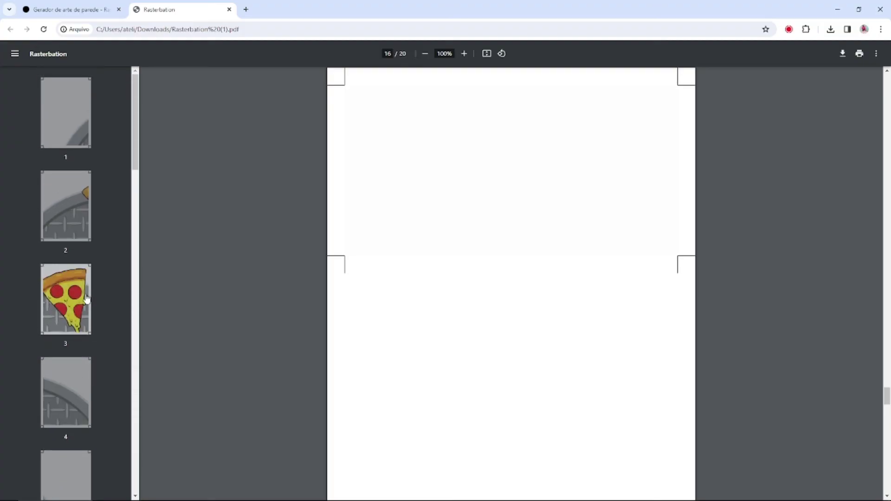
click(65, 112)
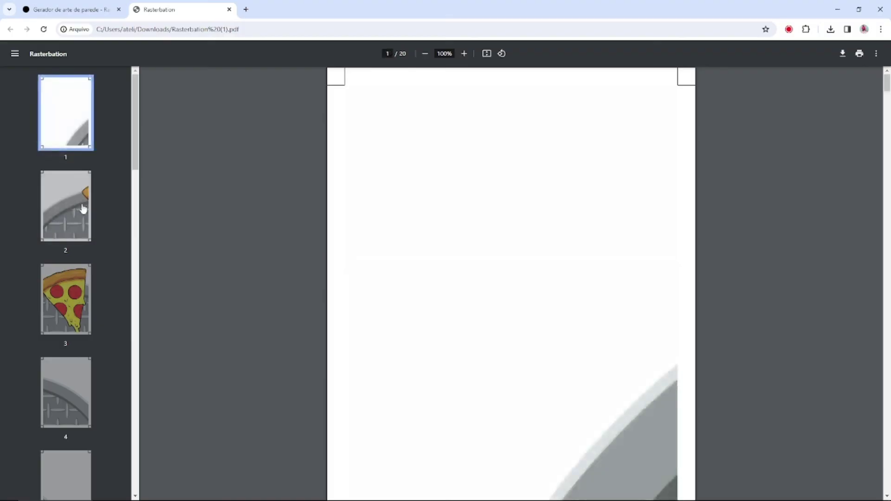
Examine the bottom-row sheets on pages 17 to 19 and the banner lettering on pages 8 and 9 of the PDF.
drag(137, 158, 130, 497)
scroll(60, 408, up, 3)
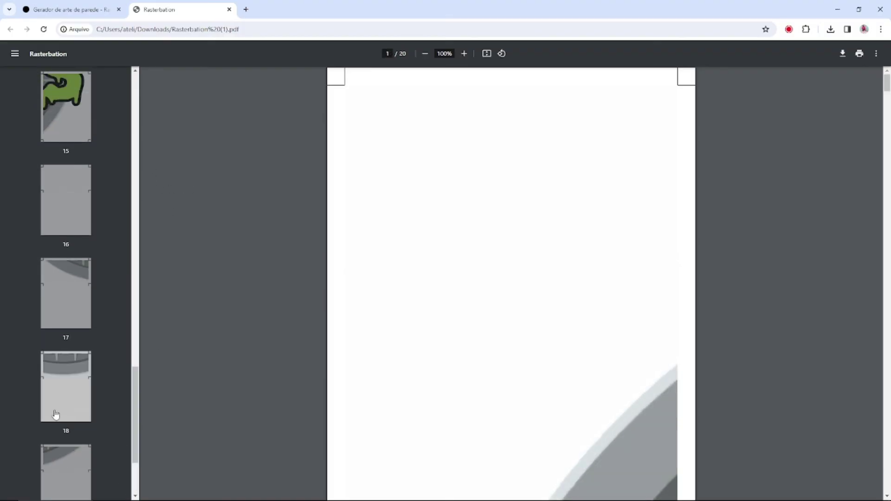
click(72, 308)
click(70, 388)
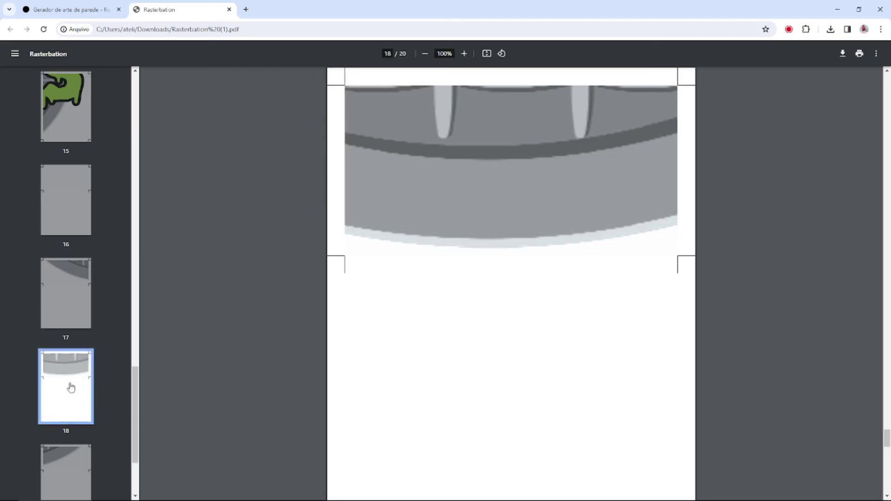
drag(131, 376, 148, 482)
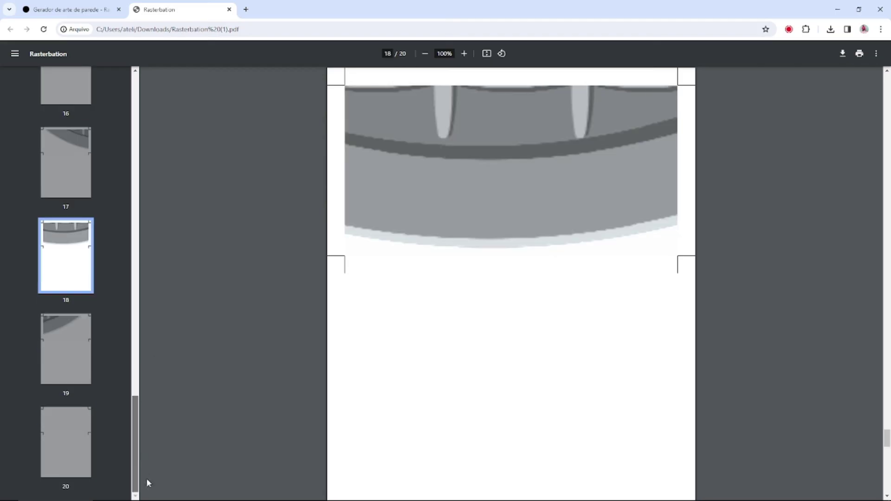
click(55, 342)
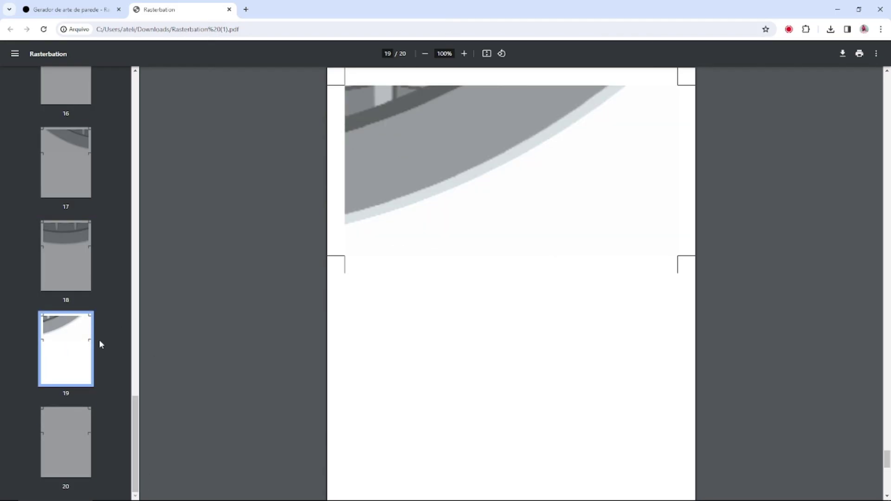
drag(133, 441, 124, 235)
click(66, 248)
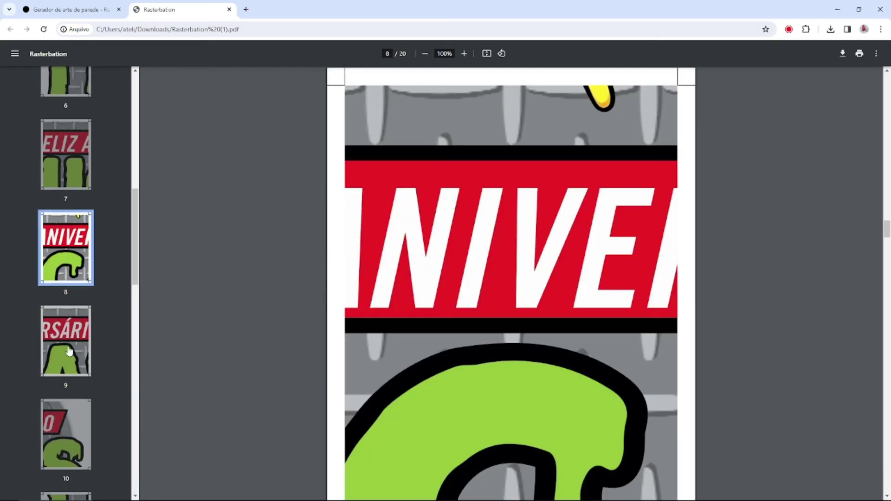
click(65, 341)
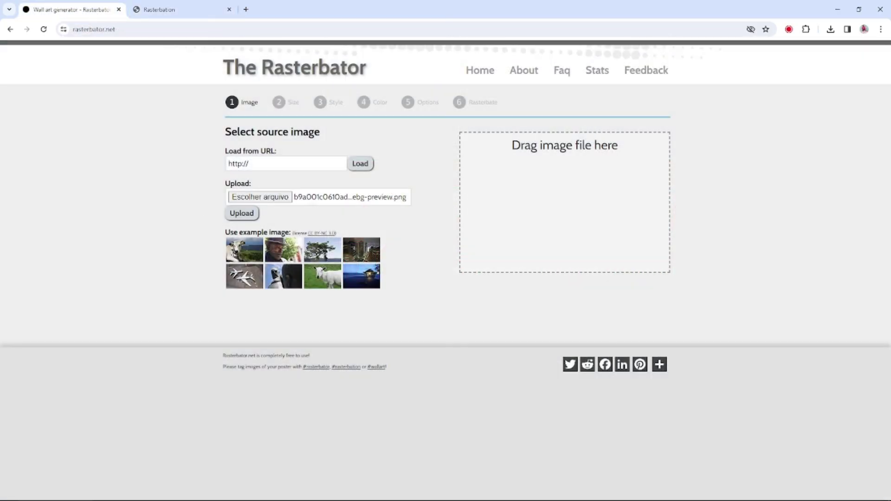
Upload the chosen PNG of the two cartoon puppies to Rasterbator and set the output size to 5 sheets wide.
click(242, 213)
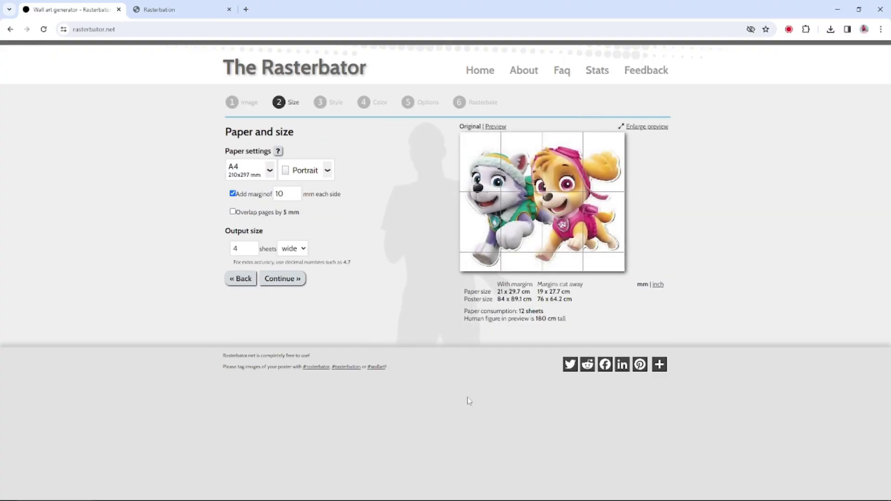
double_click(237, 248)
text(5)
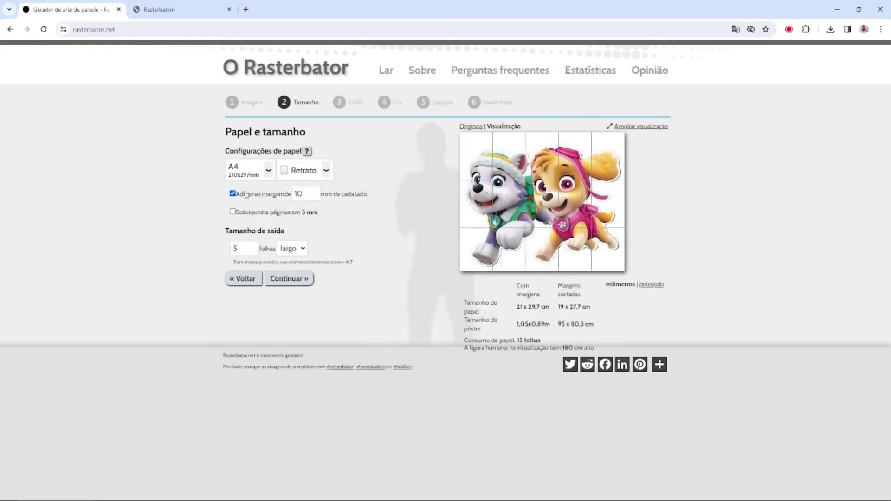
Try the landscape orientation for the A4 paper and set it back to portrait.
click(324, 170)
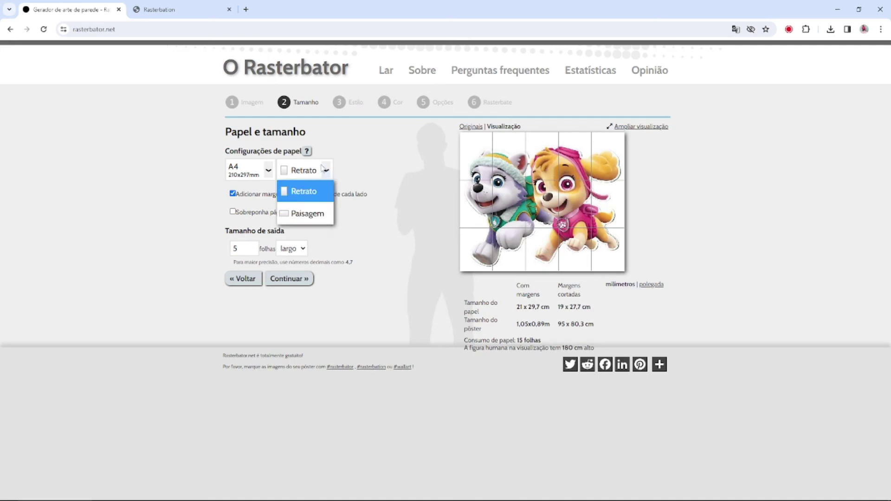
click(308, 209)
click(323, 176)
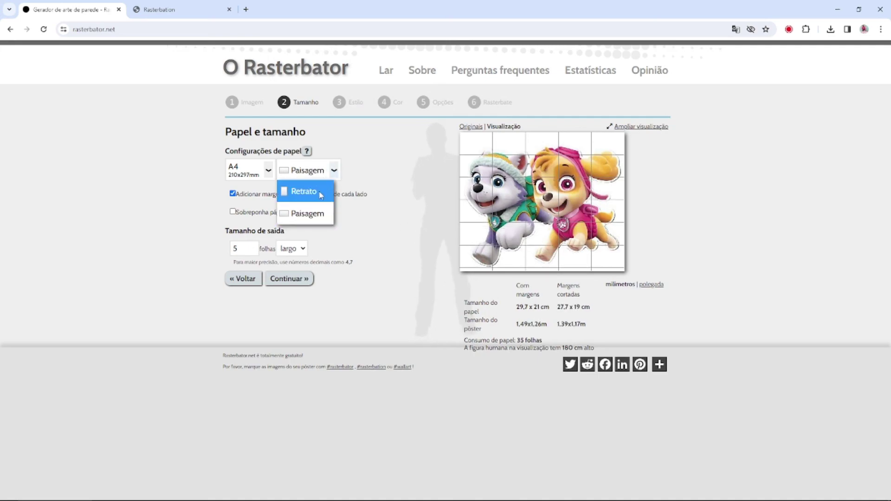
click(304, 190)
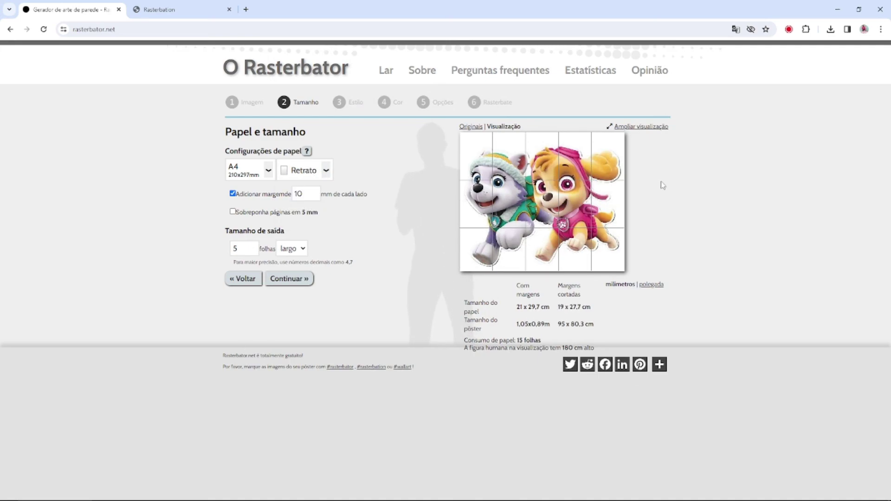
Accept the paper size, the no-effects style and the default colours to reach the poster's output options.
click(305, 276)
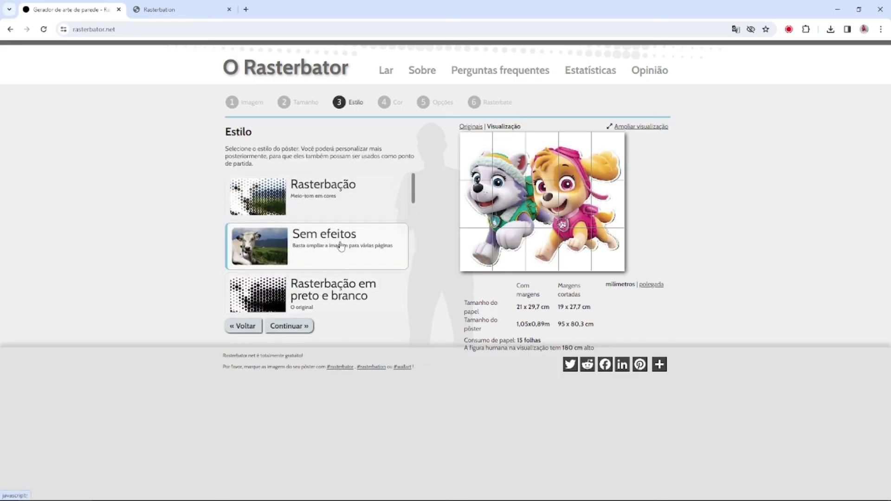
click(288, 326)
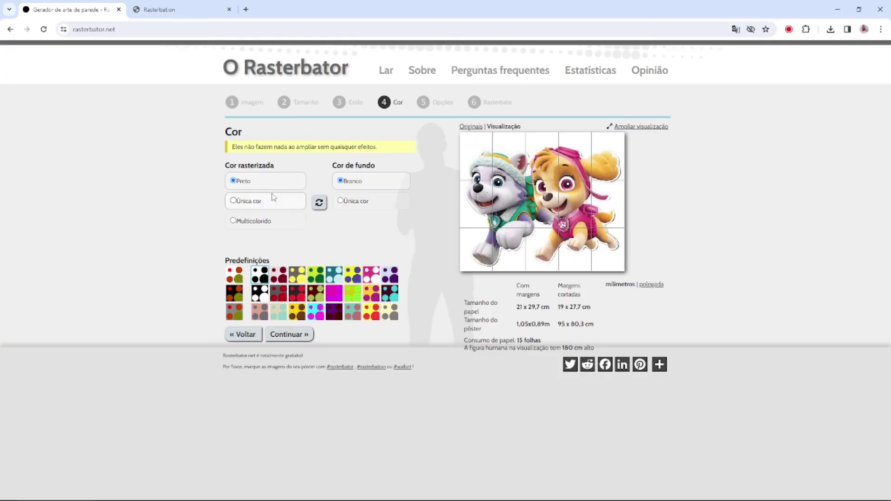
click(308, 337)
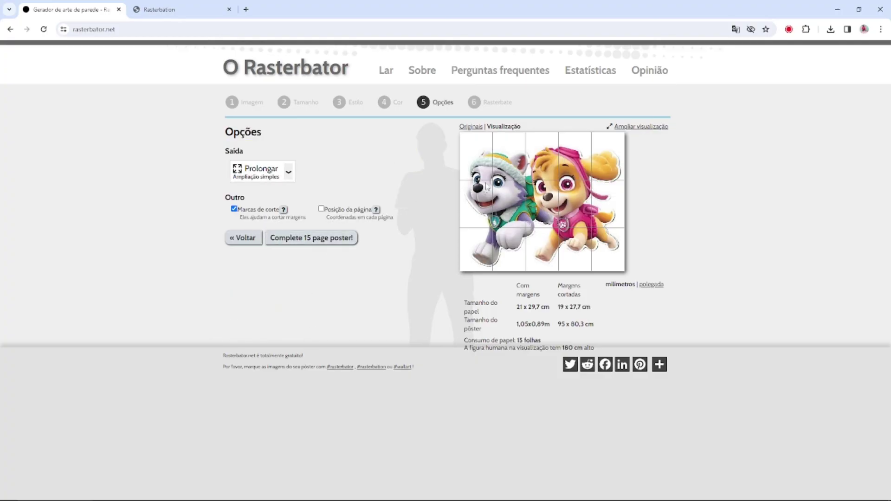
Inspect how the sheet grid divides the puppies in the enlarged poster preview, and close the preview.
click(649, 126)
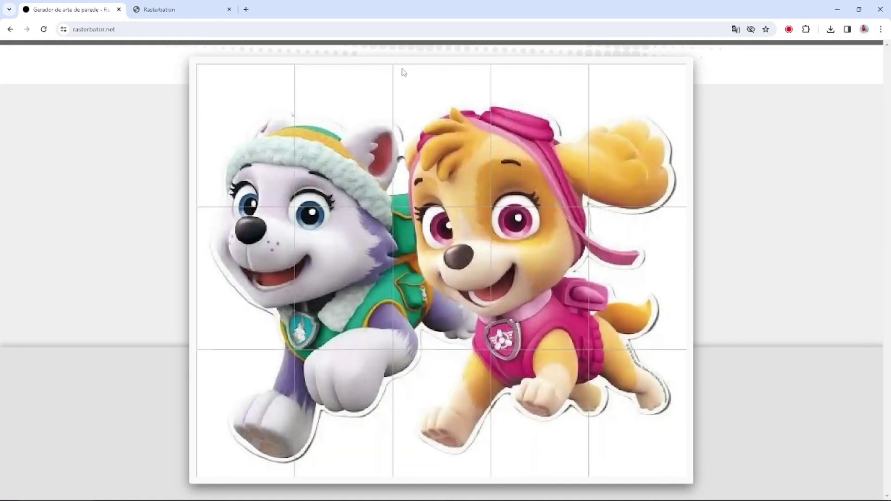
click(283, 125)
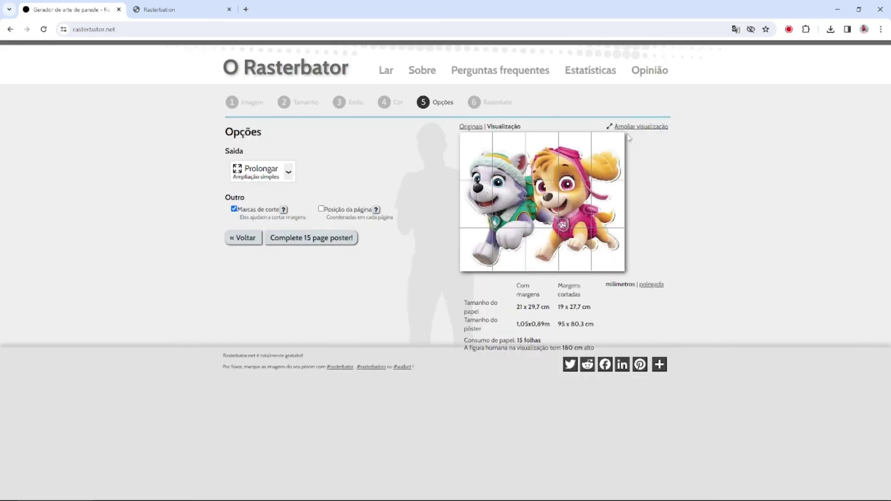
click(640, 127)
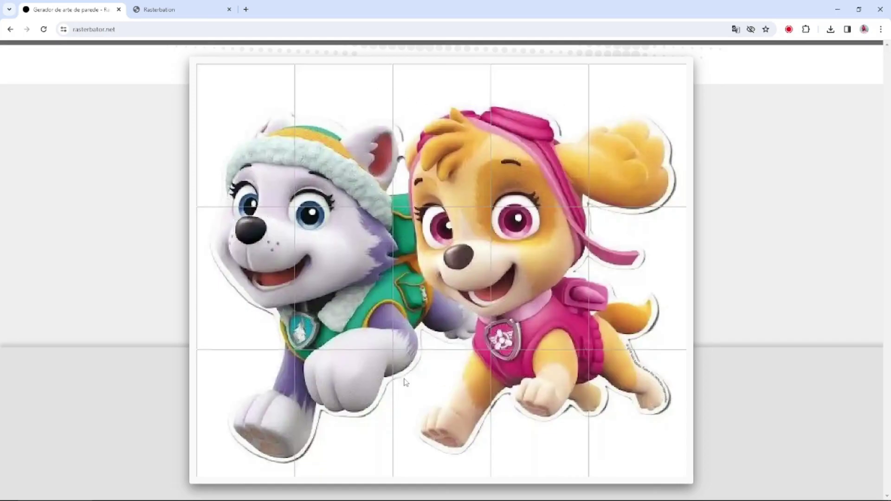
click(613, 187)
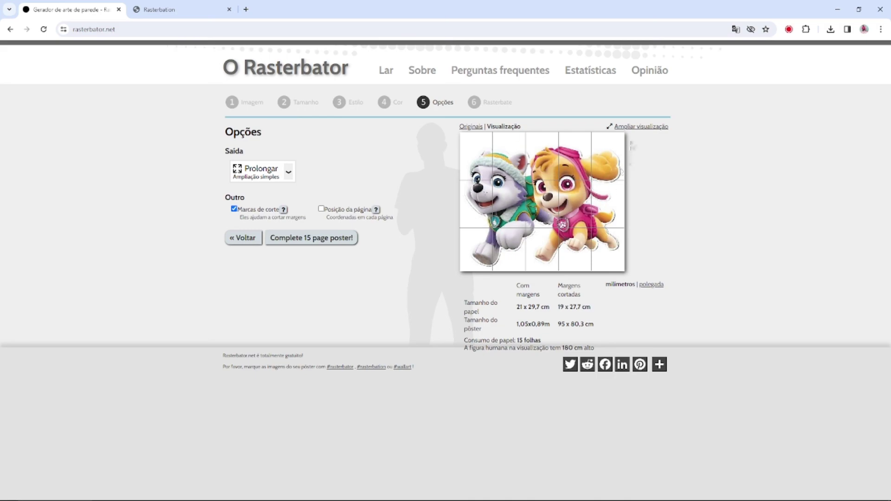
click(640, 126)
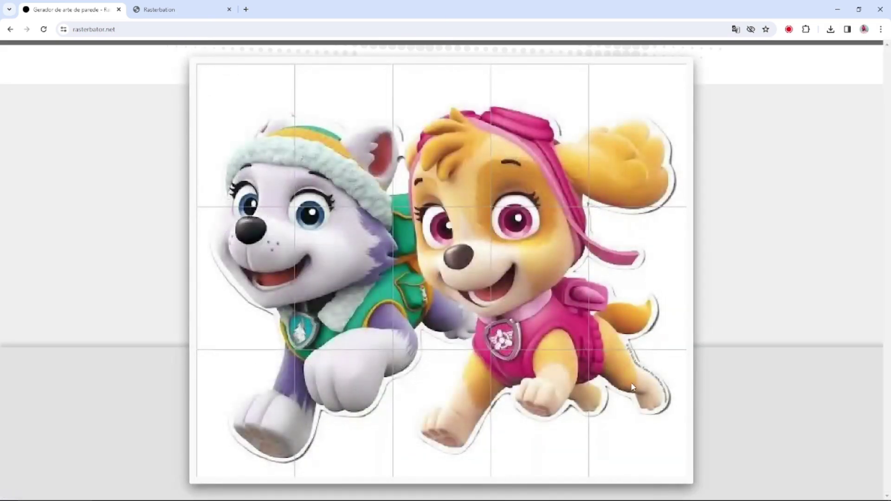
click(754, 288)
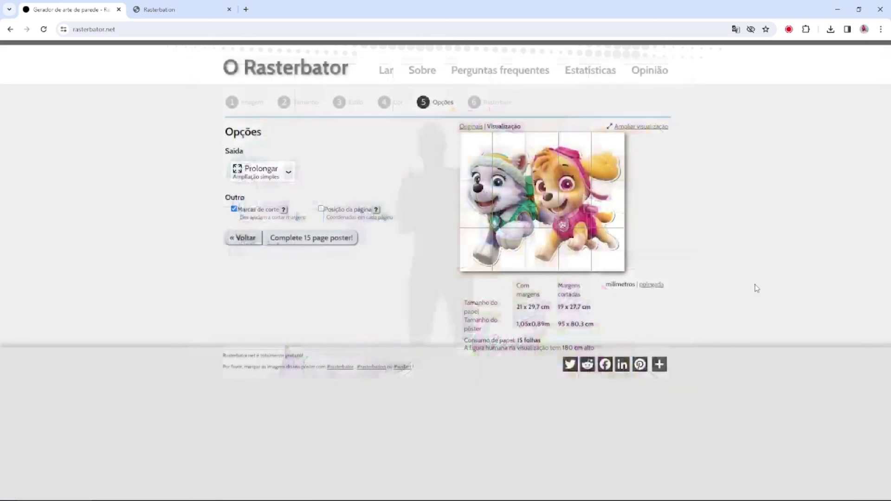